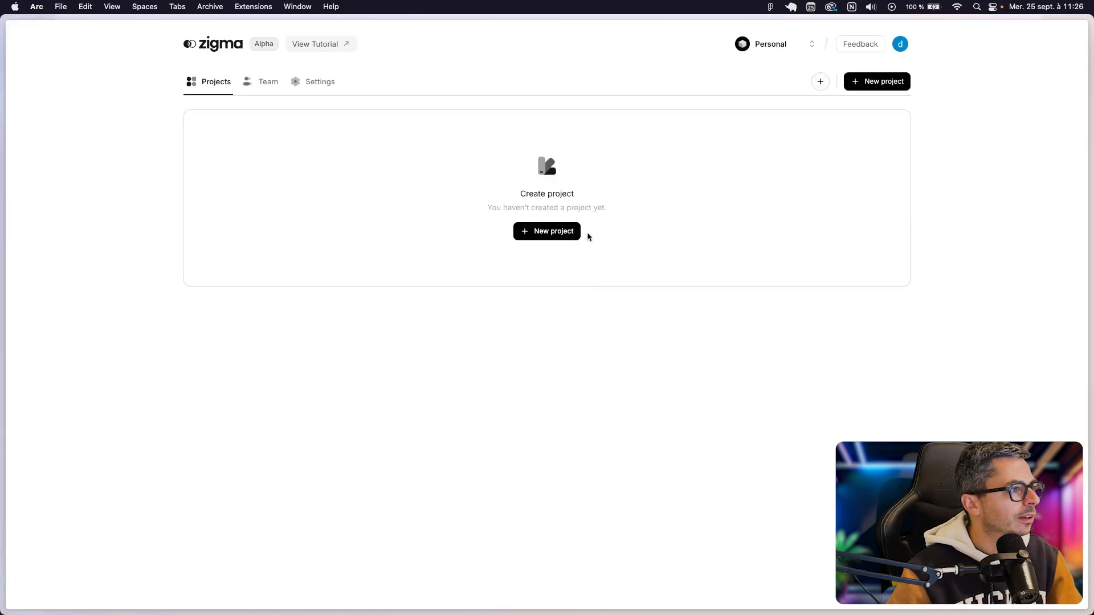
- Create a new project named test 1 and open it
left_click(559, 233)
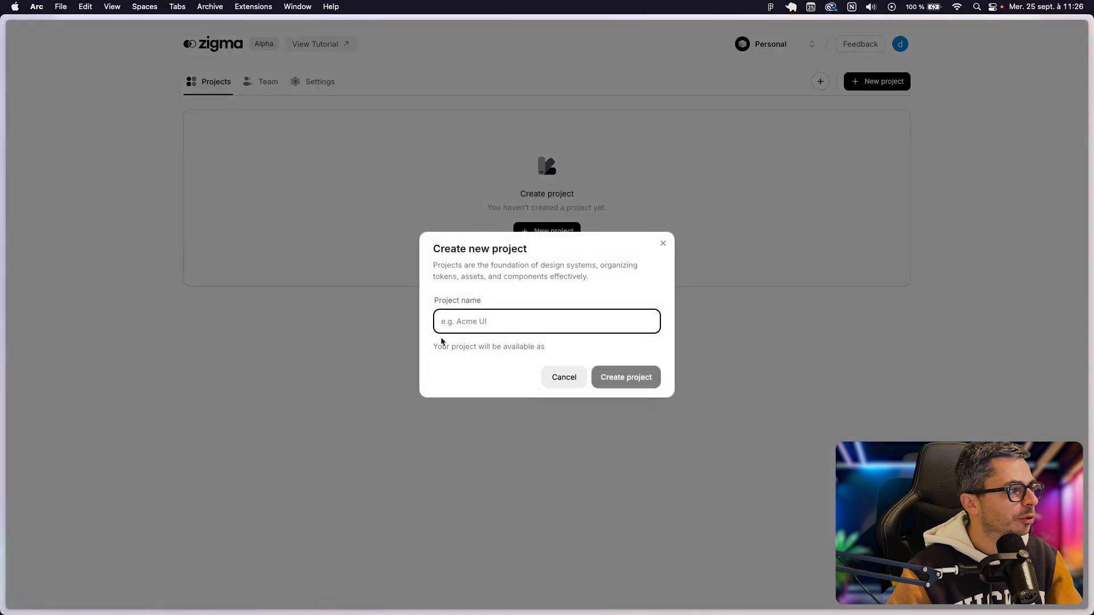
type("test")
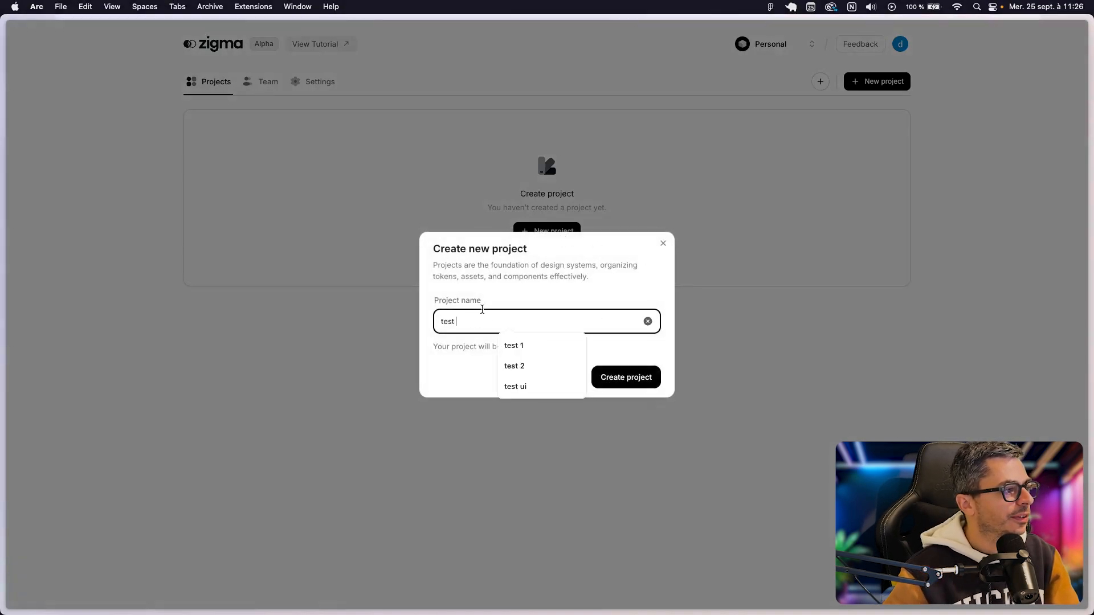
type(" 1")
left_click(627, 379)
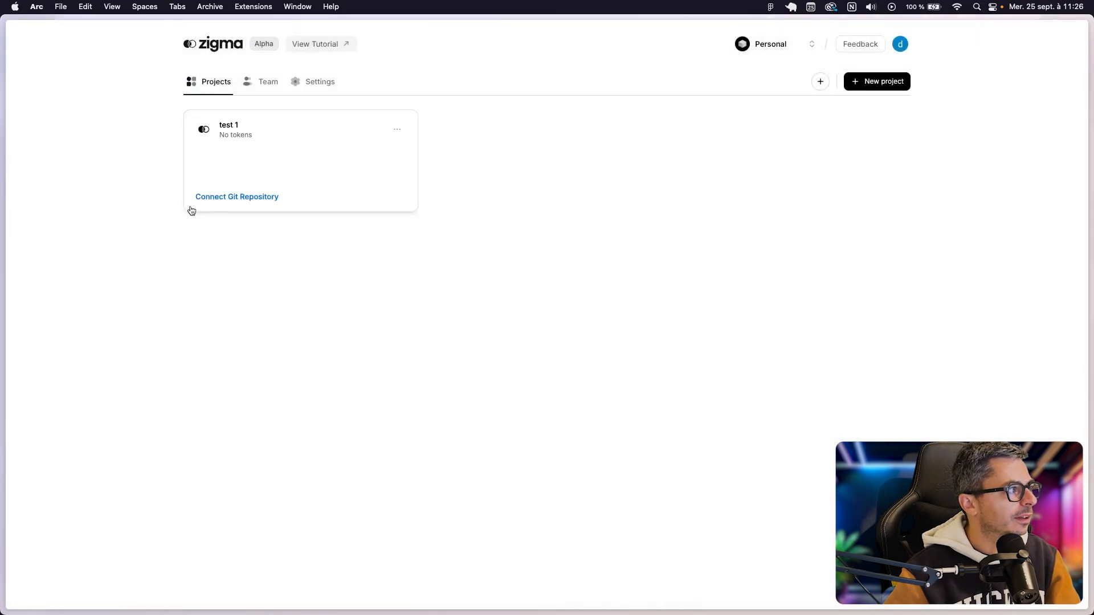
left_click(239, 129)
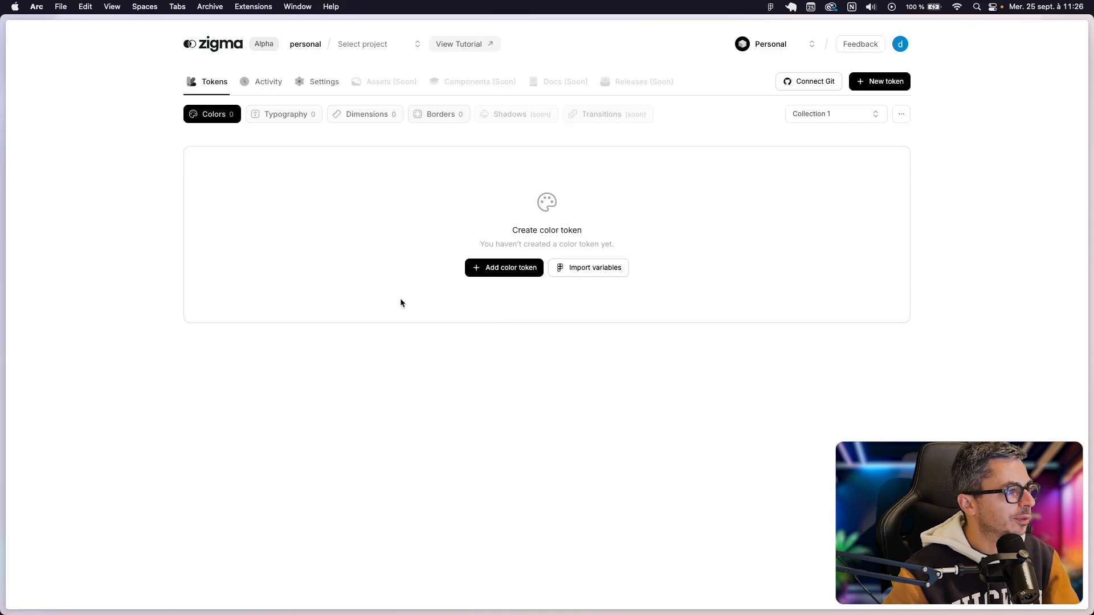
- Switch to Figma and examine the blue, aqua and gray groups of the Colors collection in the local variables
key("super+Tab")
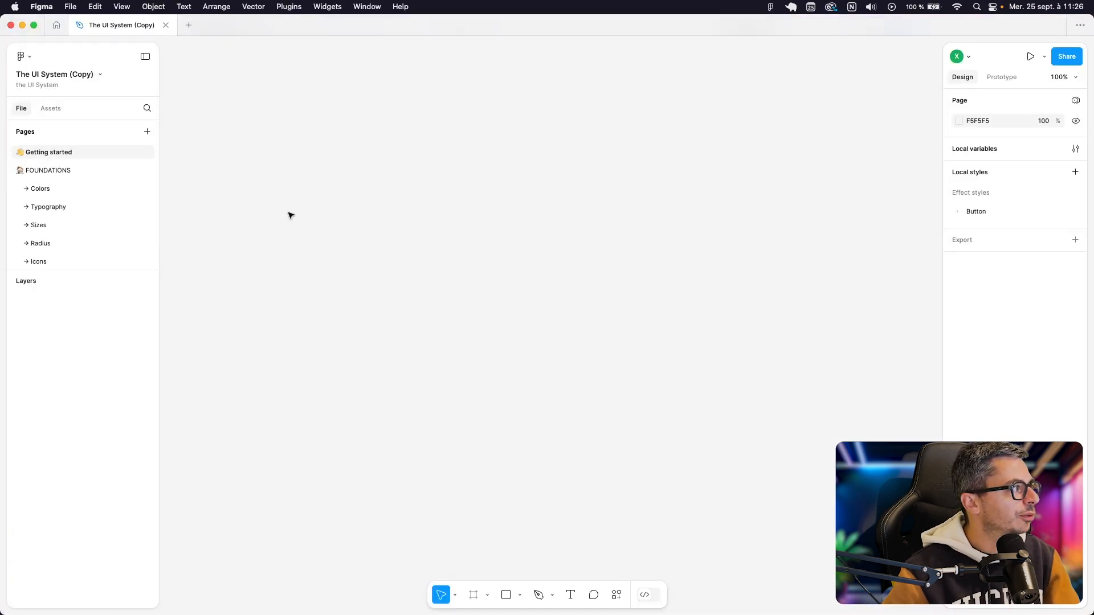
left_click(969, 151)
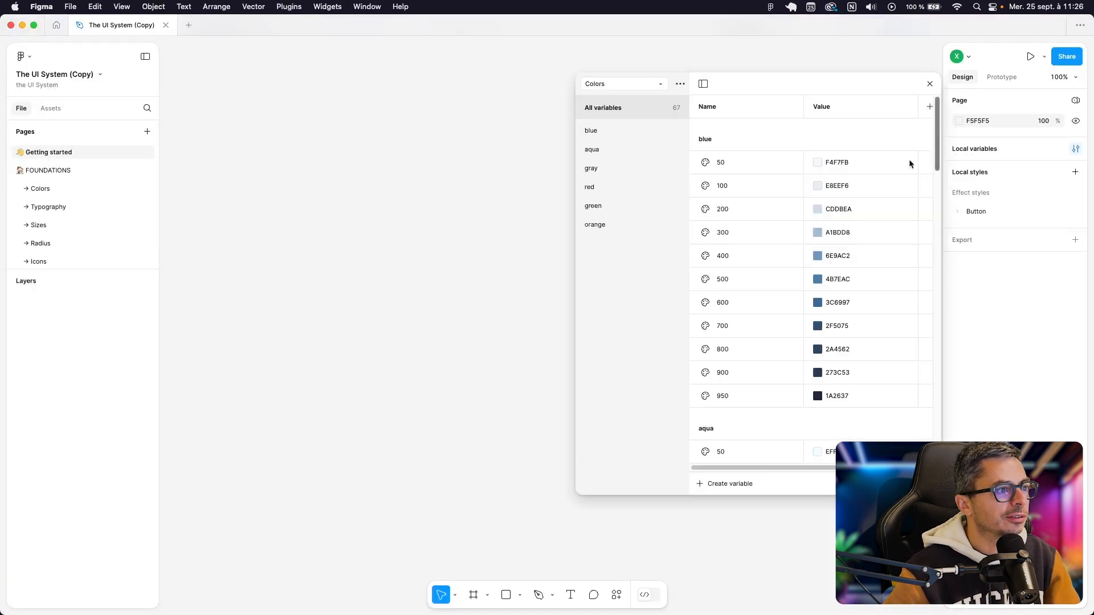
left_click(593, 133)
left_click(598, 148)
left_click(601, 165)
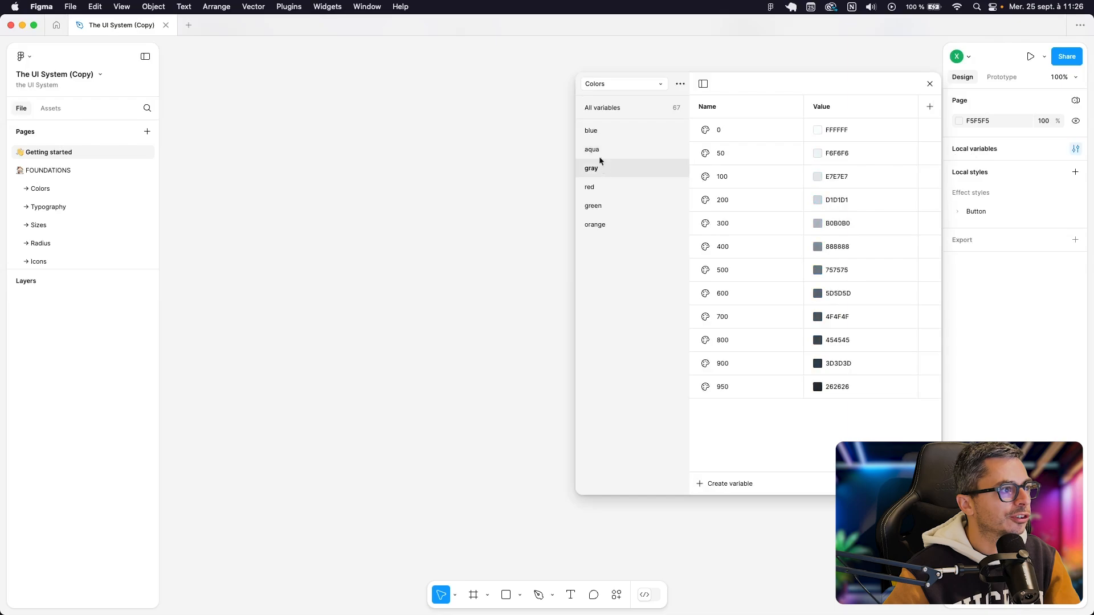
left_click(600, 152)
left_click(597, 132)
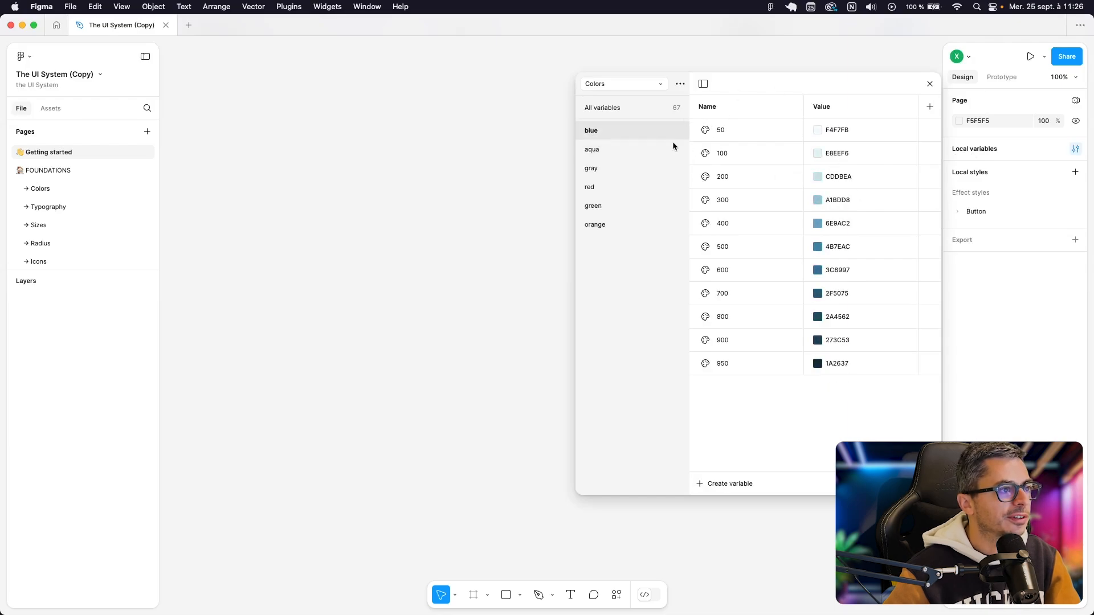
left_click_drag(743, 90, 695, 91)
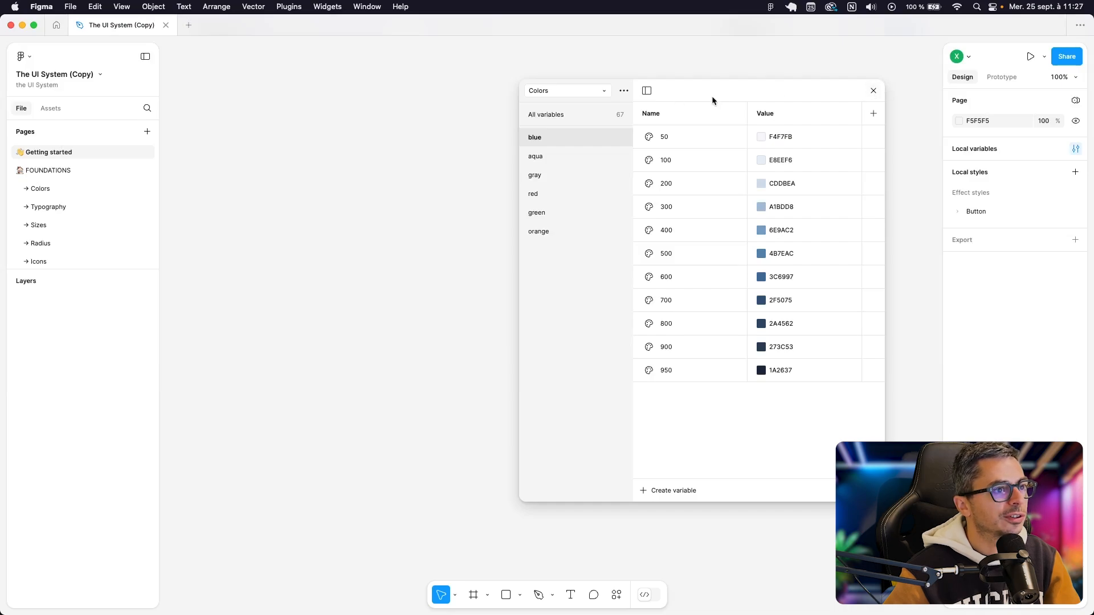
left_click(873, 91)
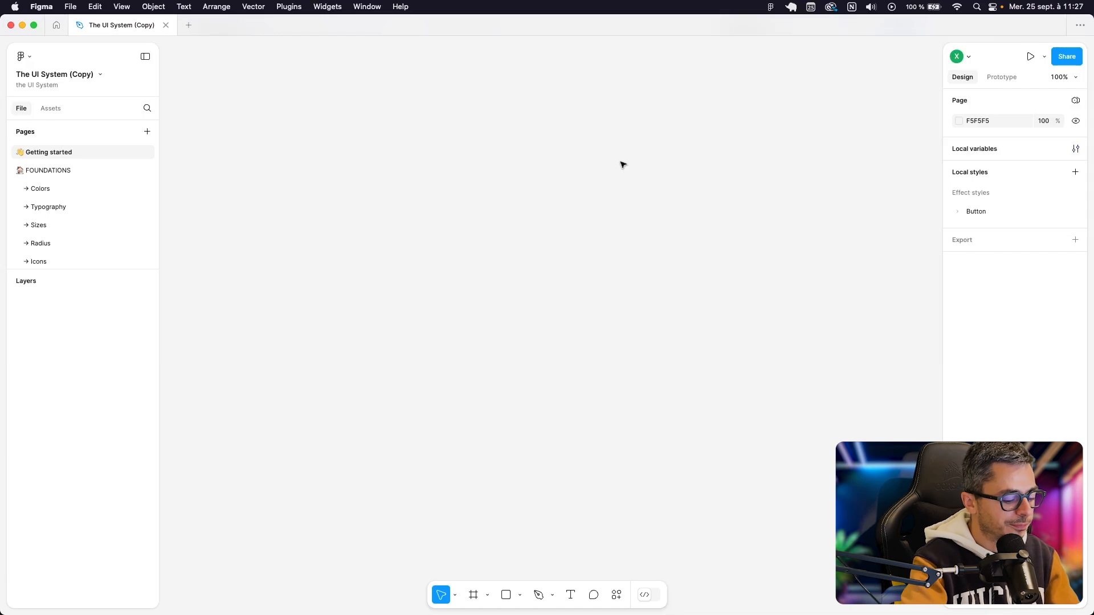
- Search the plugins for zigma and run the Zigma by NextUI plugin
key("super+k")
type("zig")
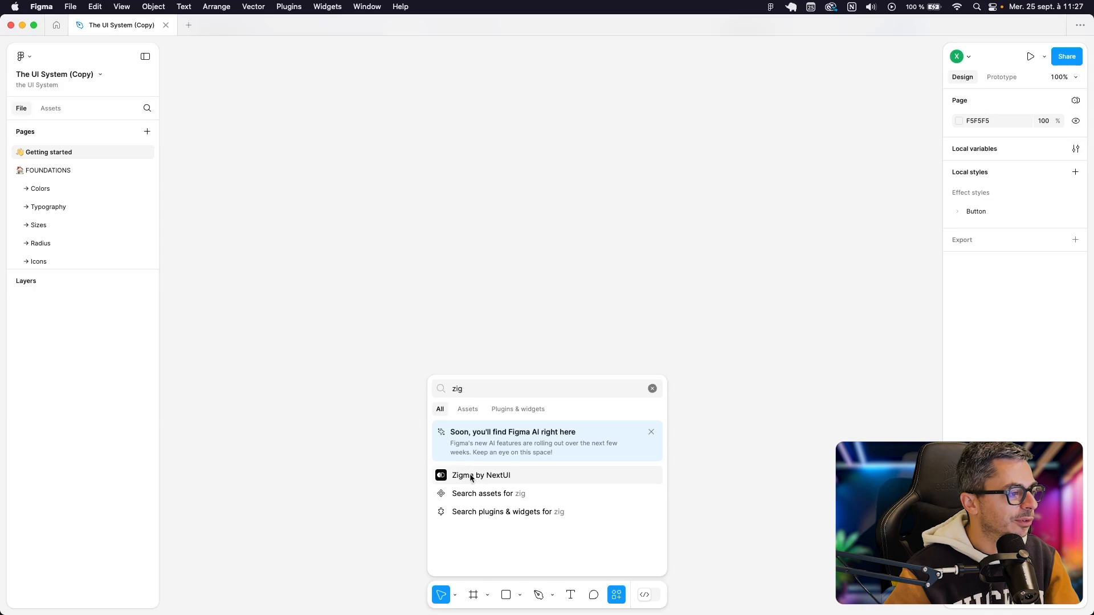
type("ma")
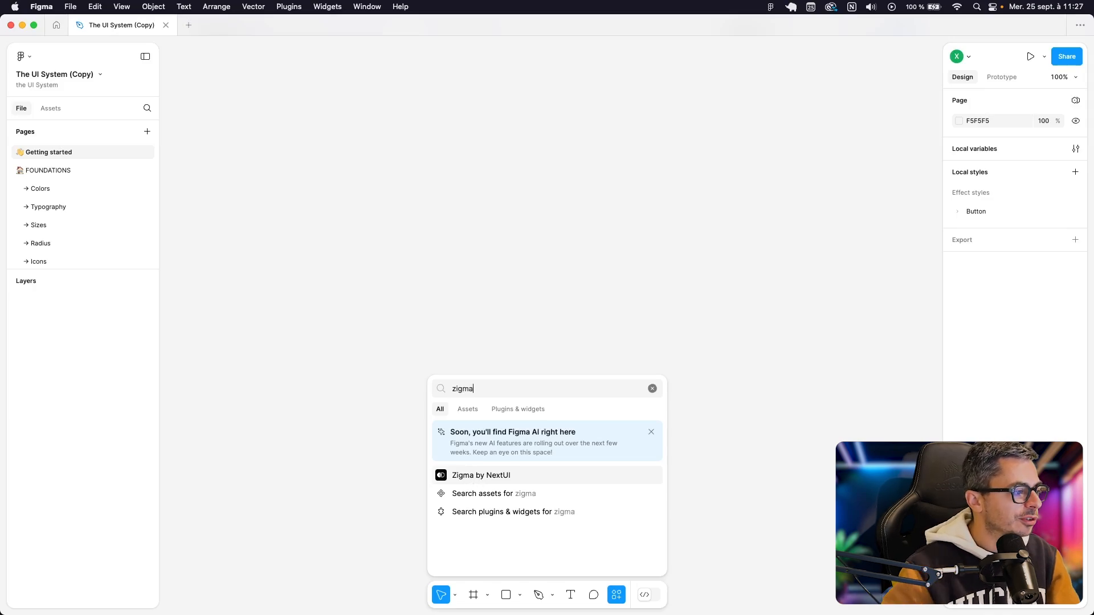
left_click(481, 512)
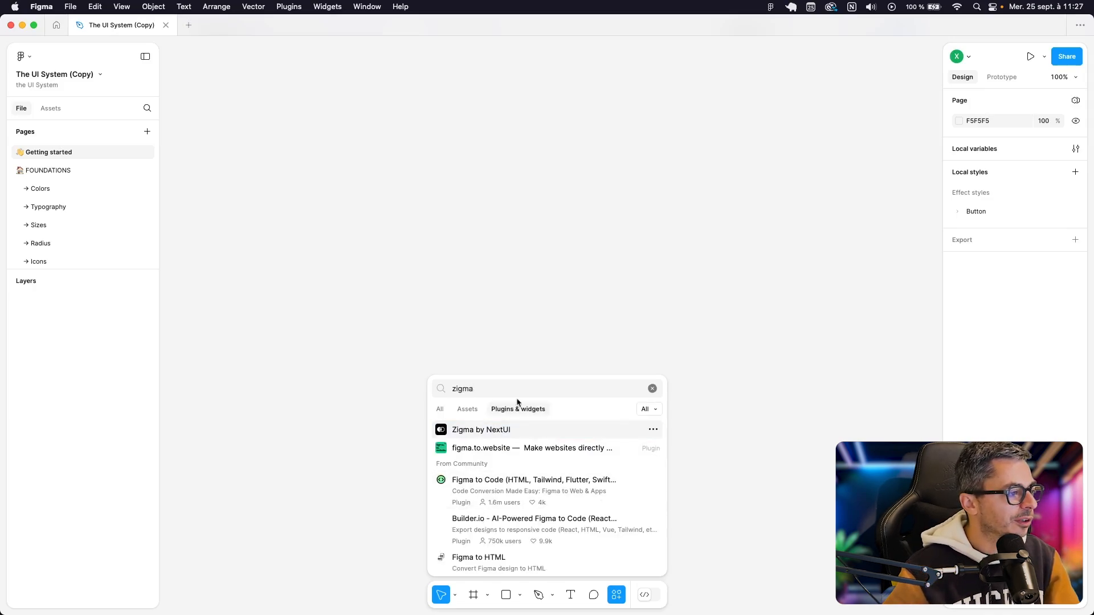
left_click(487, 433)
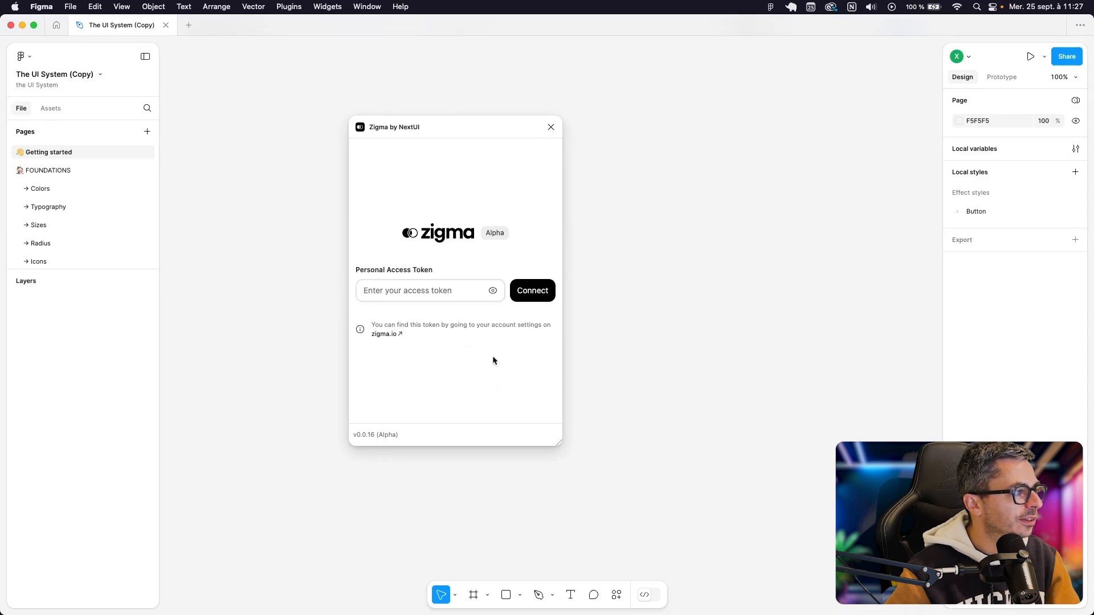
- Go to the Zigma site from the plugin, consult the tutorial's access token instructions and open the linked access tokens page
left_click(383, 334)
left_click(738, 98)
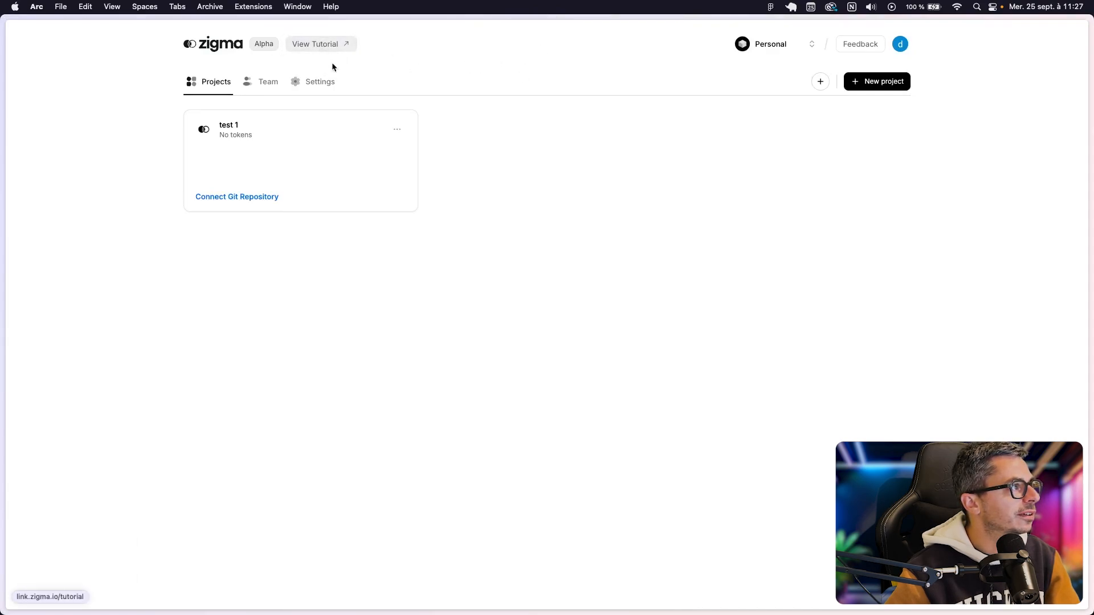
left_click(329, 52)
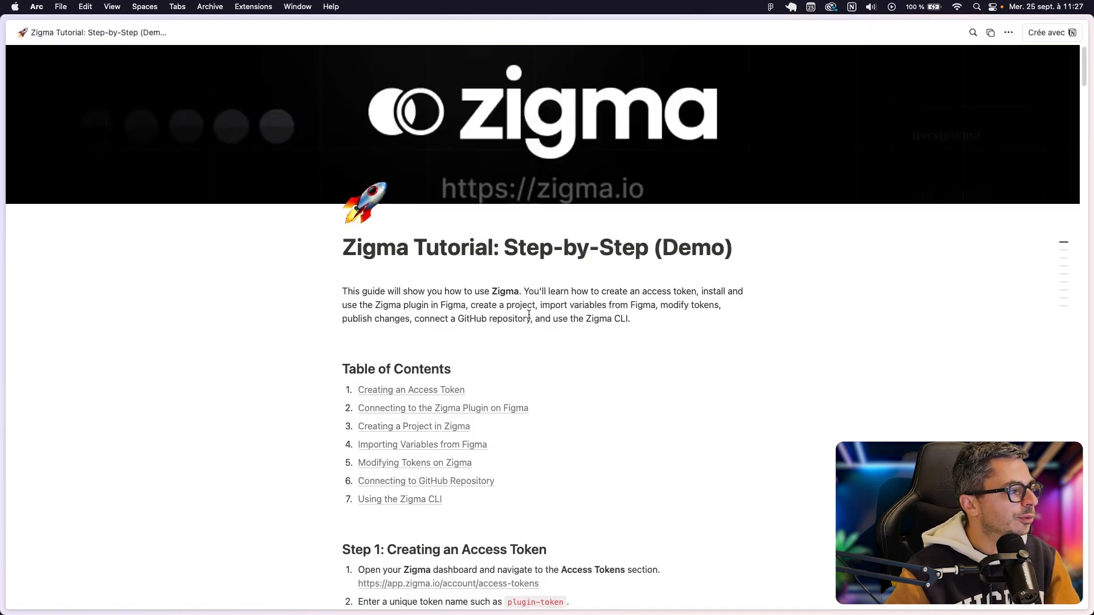
scroll(529, 314, "down", 5)
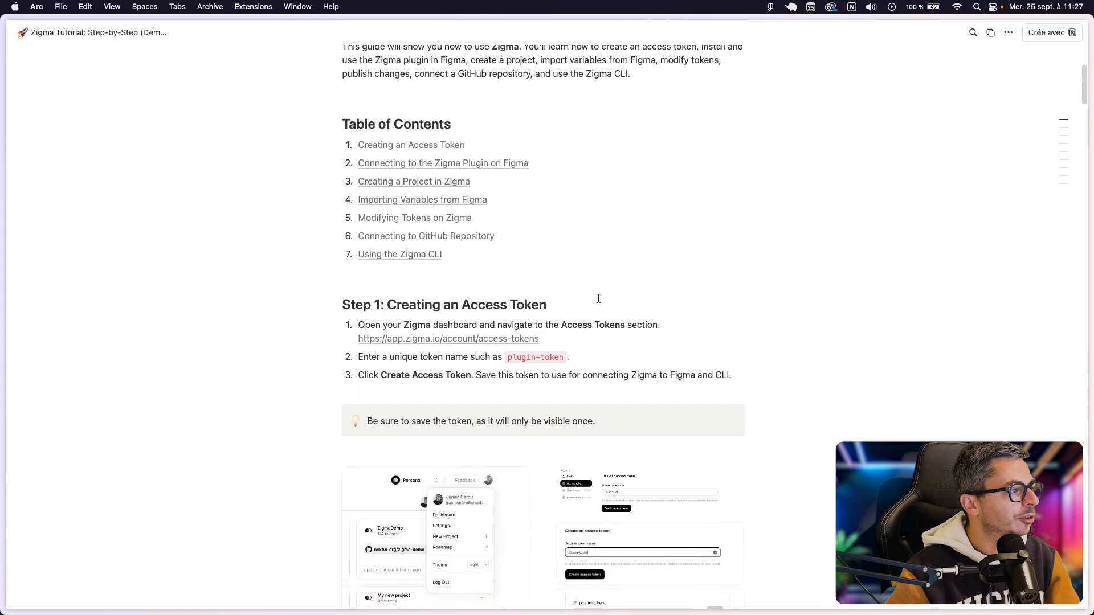
left_click_drag(359, 326, 625, 324)
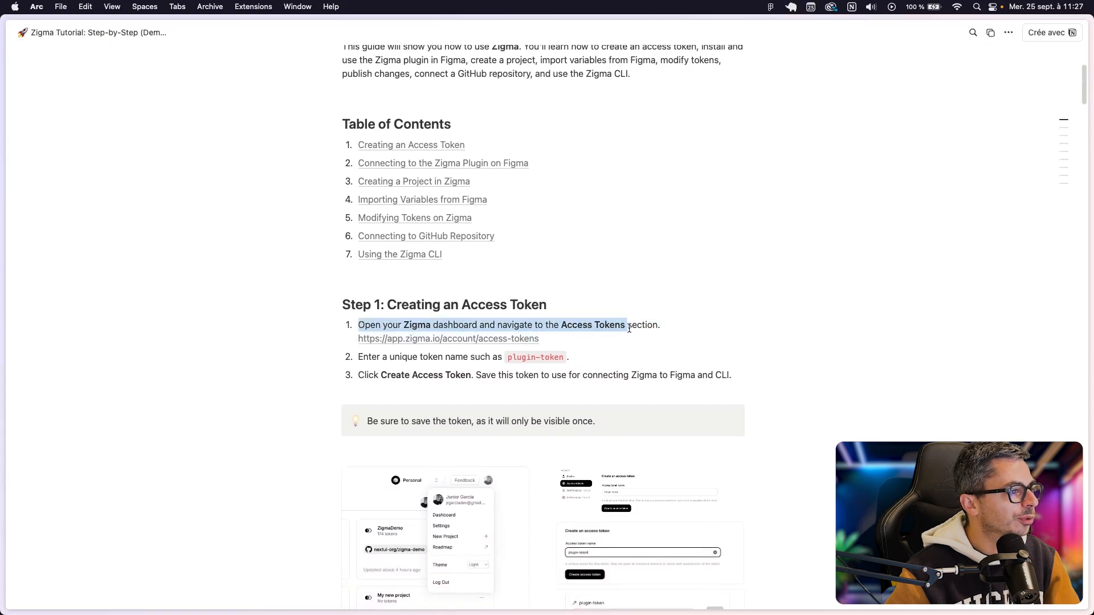
double_click(615, 324)
left_click(615, 332)
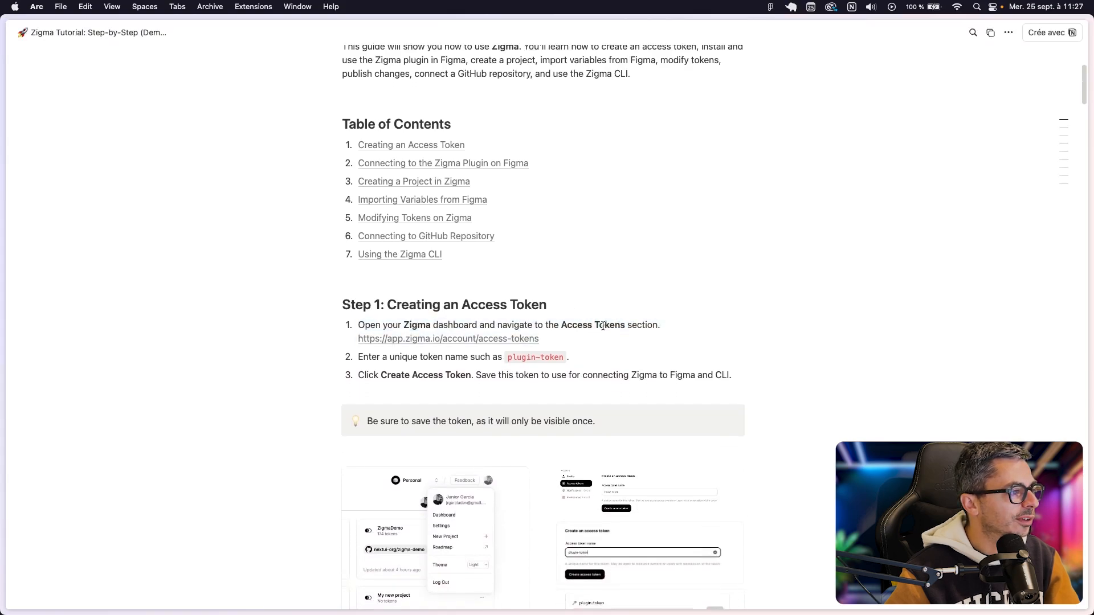
left_click(439, 337)
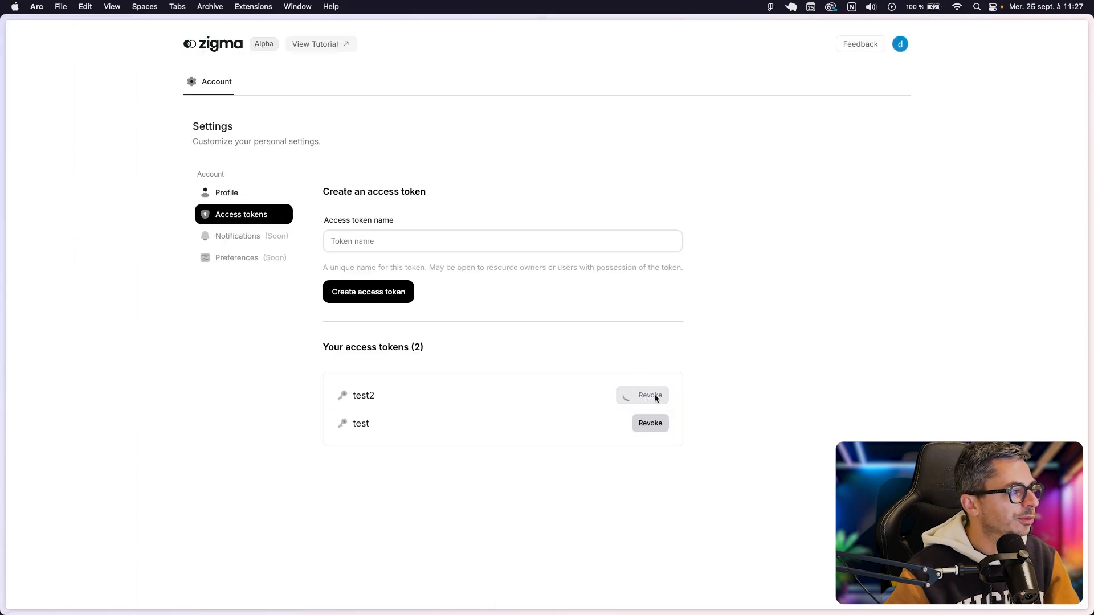
- Replace the existing access tokens with a new one named test_youtube and copy its key
left_click(658, 400)
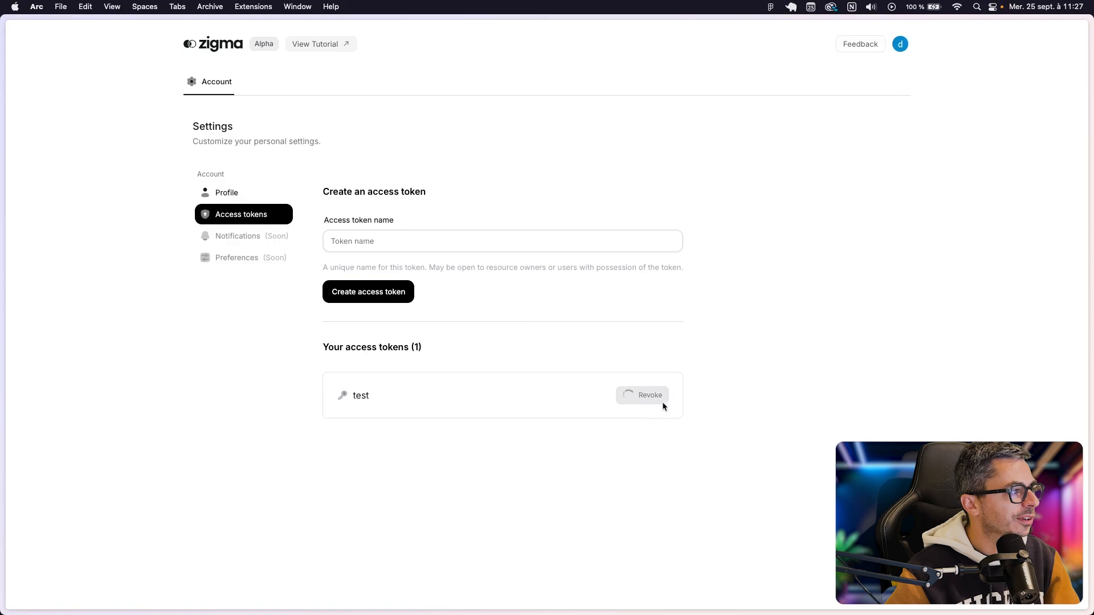
left_click(367, 240)
type("test youtube")
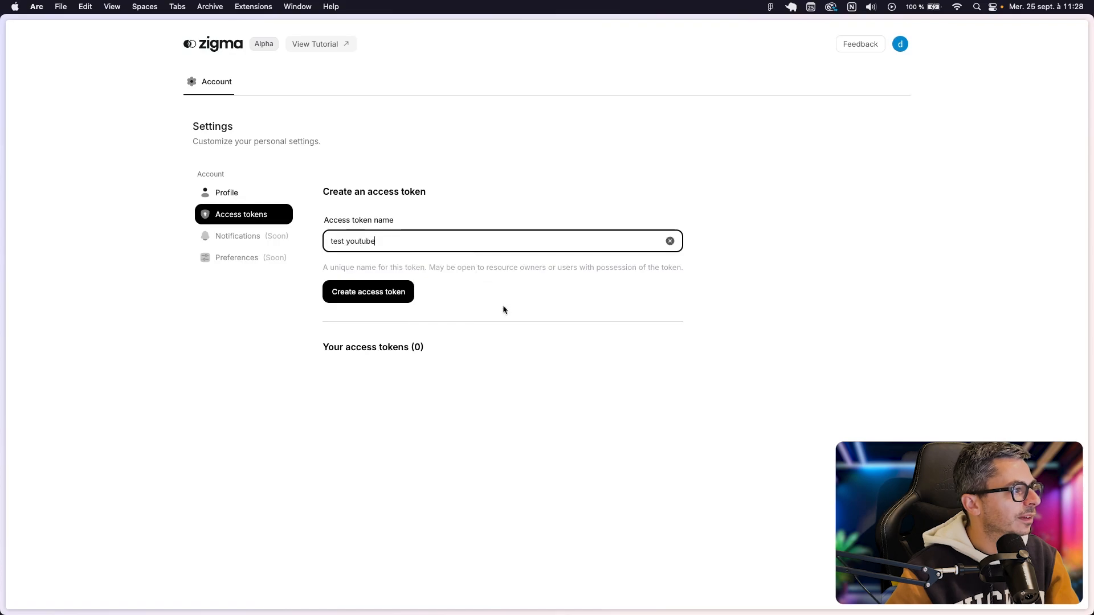
left_click(399, 293)
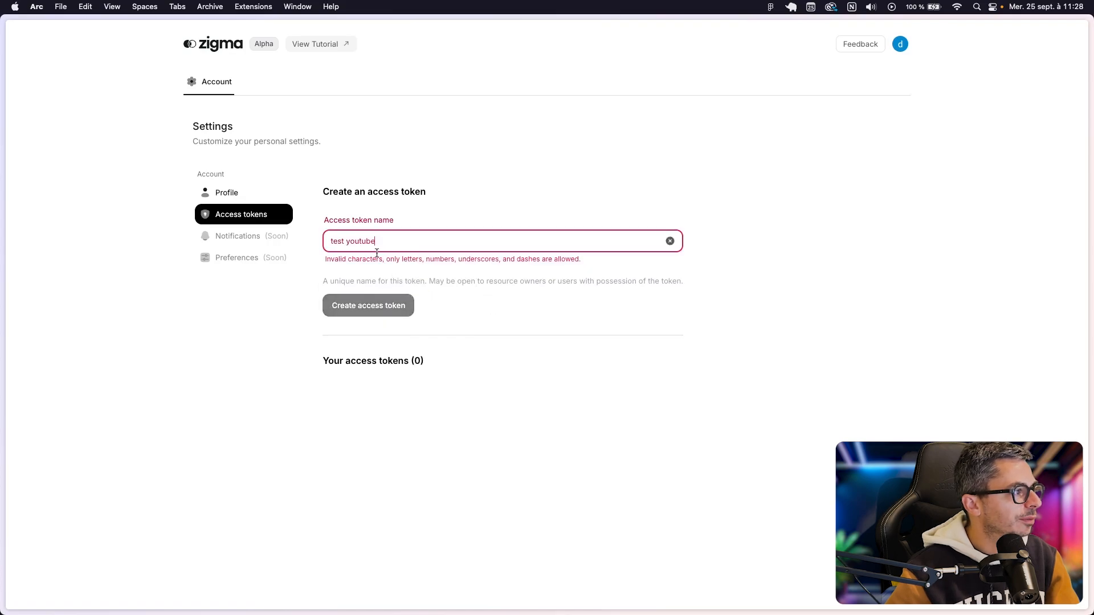
left_click(346, 243)
key("BackSpace")
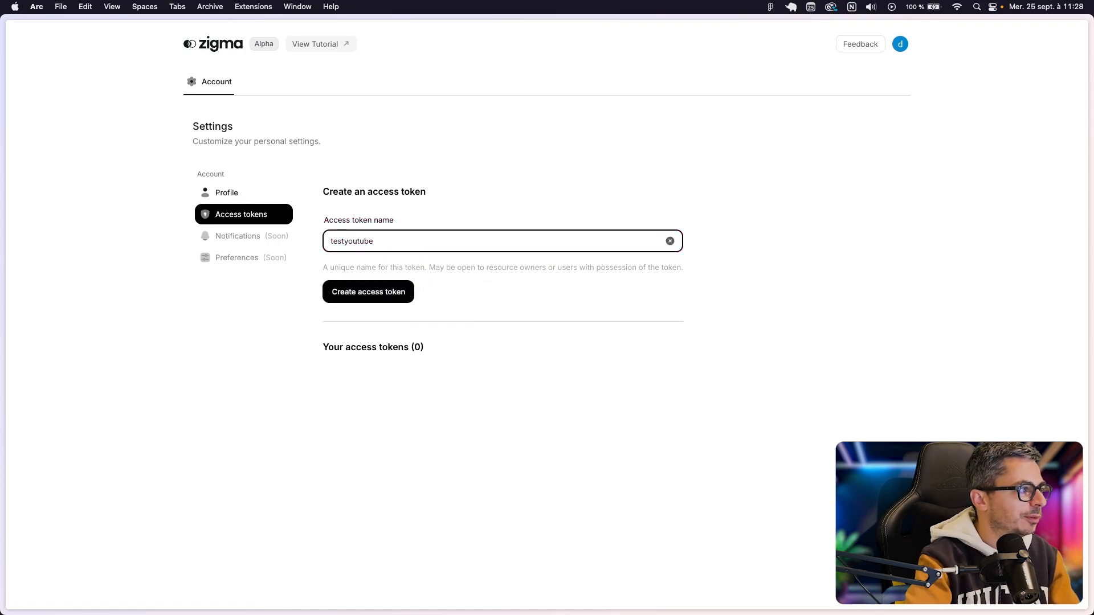
left_click(381, 288)
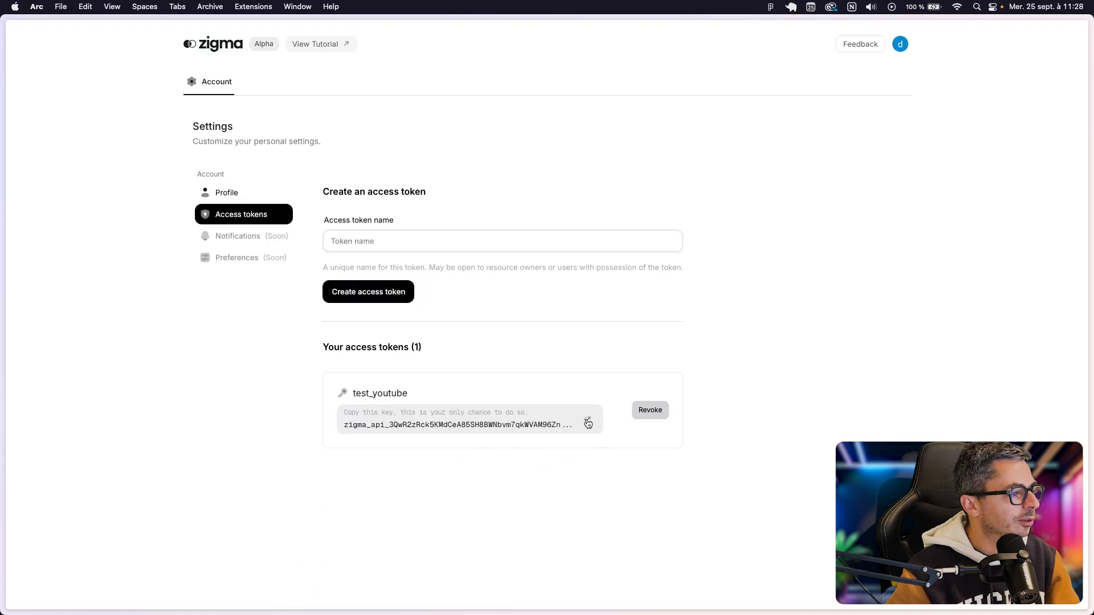
- Switch to Figma, connect the Zigma plugin with the copied personal access token and link it to the test 1 project
key("super+Tab")
left_click(405, 283)
key("super+v")
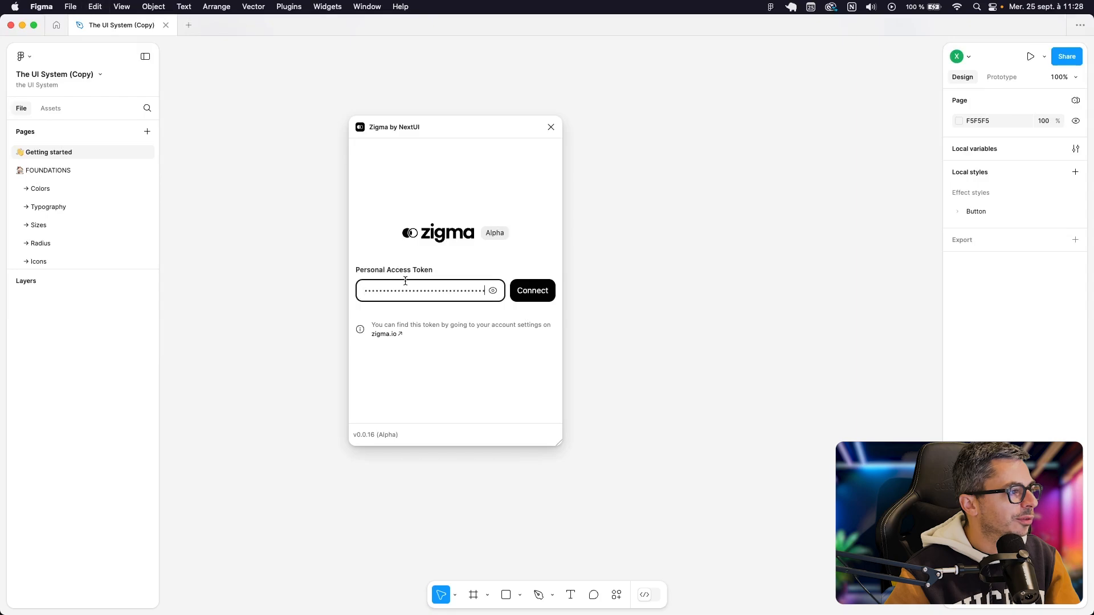
left_click(554, 300)
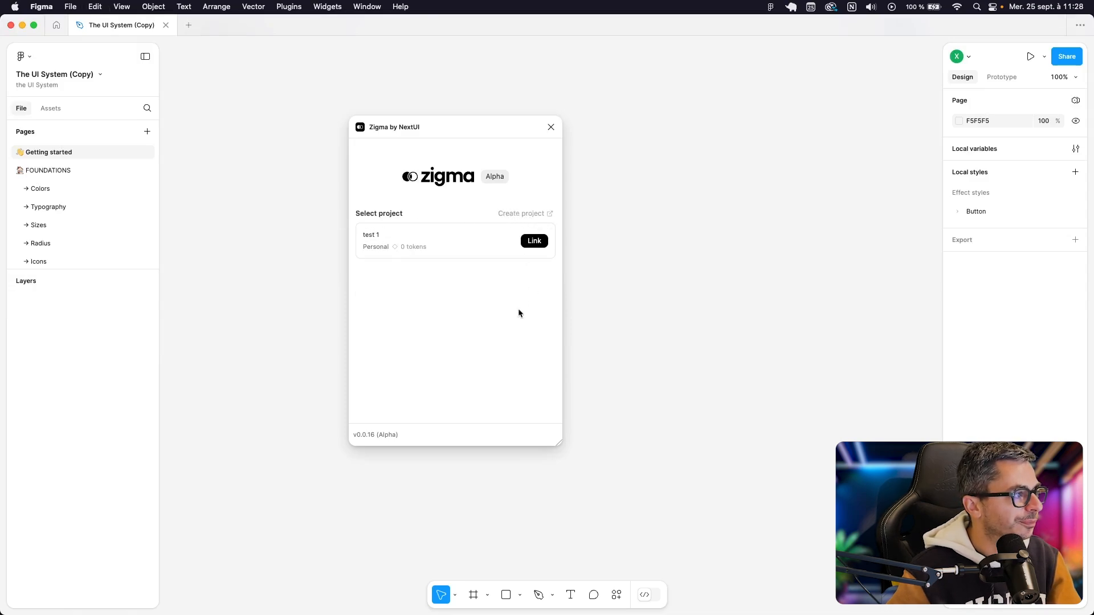
left_click(536, 241)
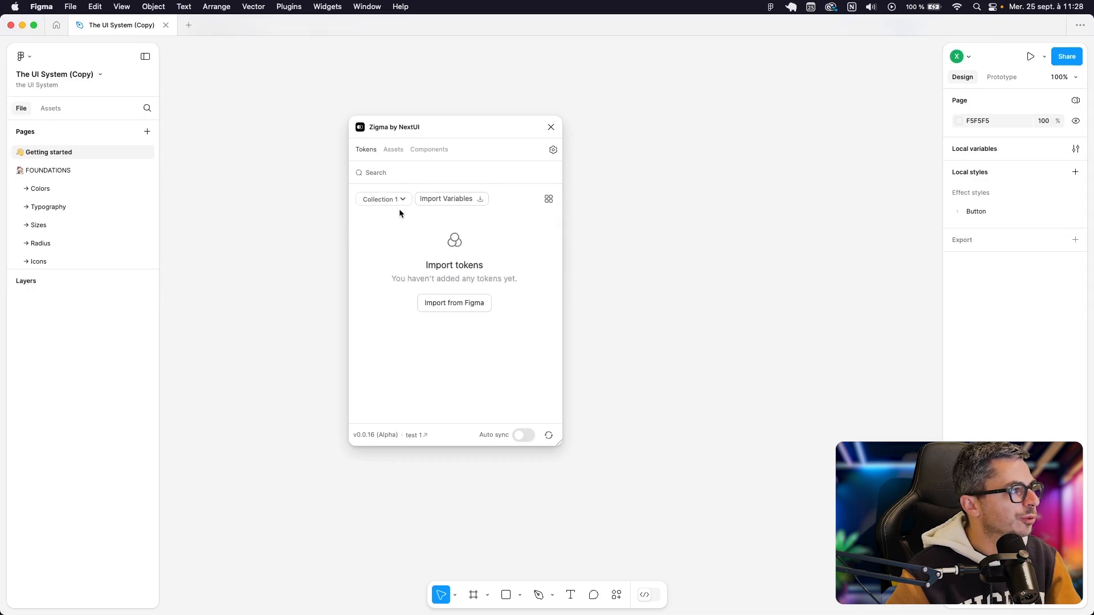
- Review the collections the plugin offers to import from Figma, and open the local variables with the plugin closed
left_click(446, 306)
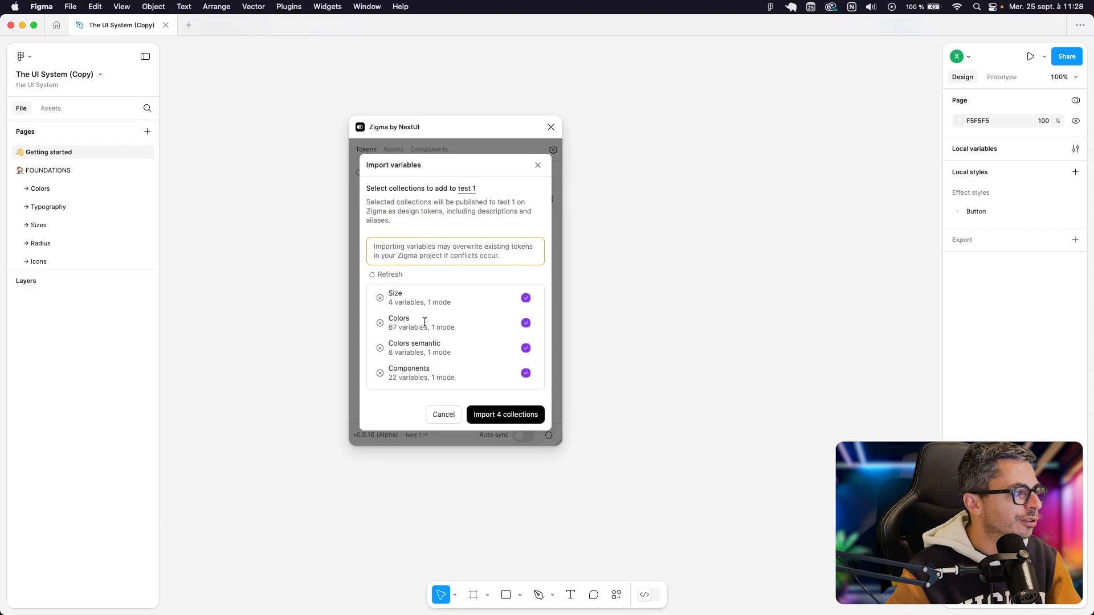
left_click(975, 147)
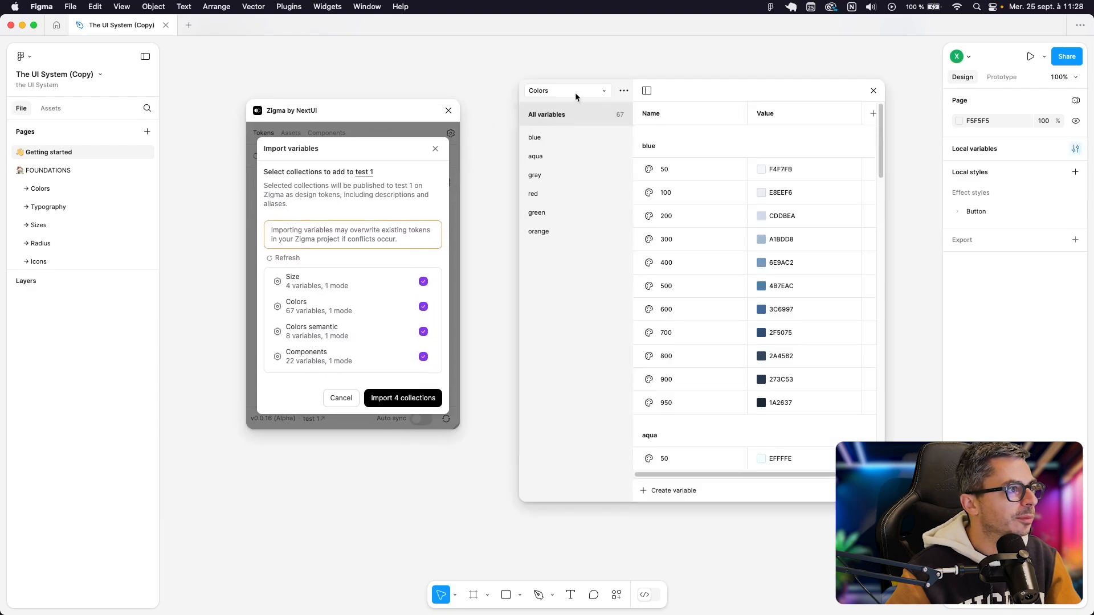
left_click(573, 93)
left_click(589, 89)
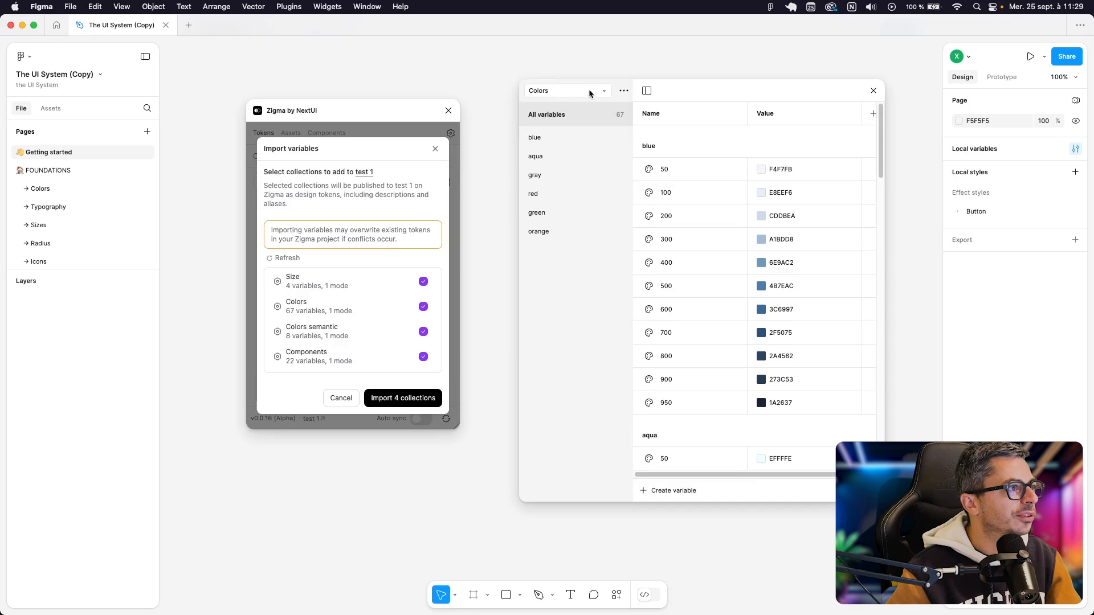
left_click(449, 111)
- Compare the Colors and Colors semantic collections in the local variables
left_click(538, 91)
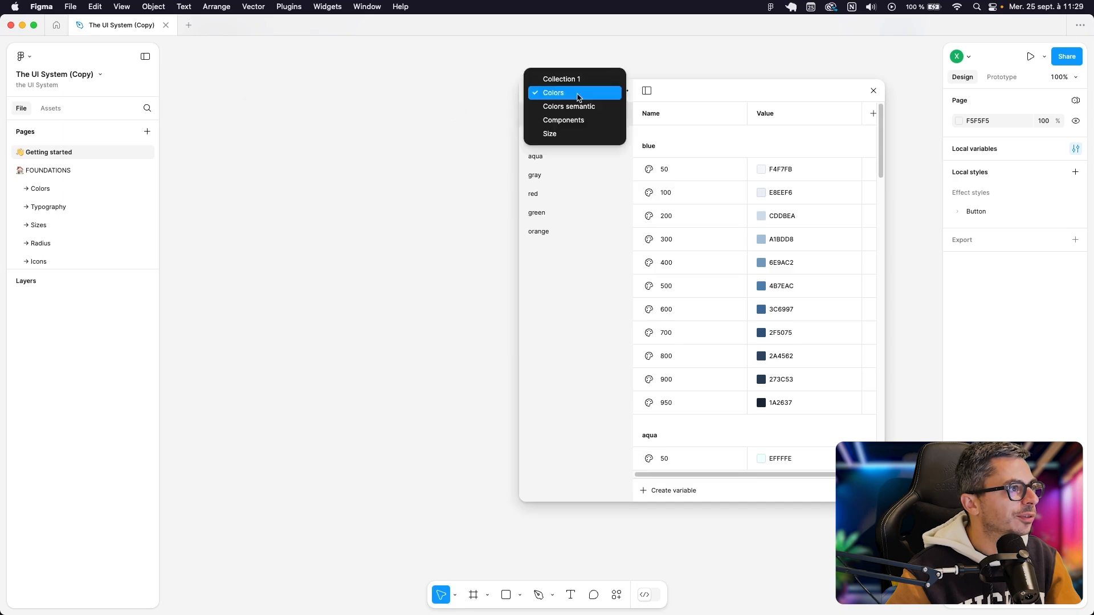
left_click(576, 113)
left_click(586, 92)
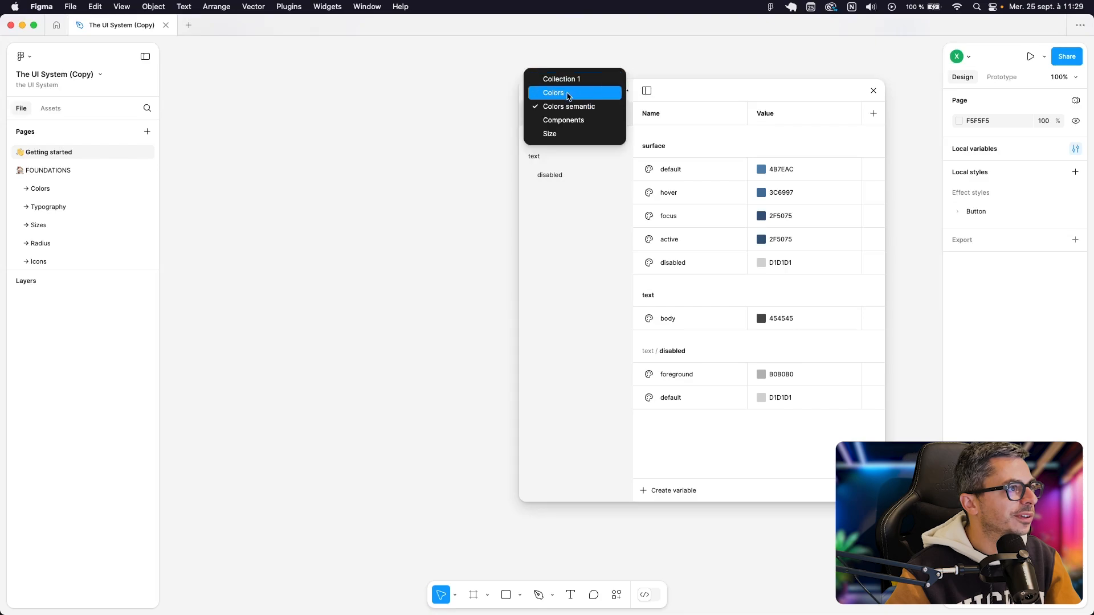
left_click(589, 97)
left_click(585, 91)
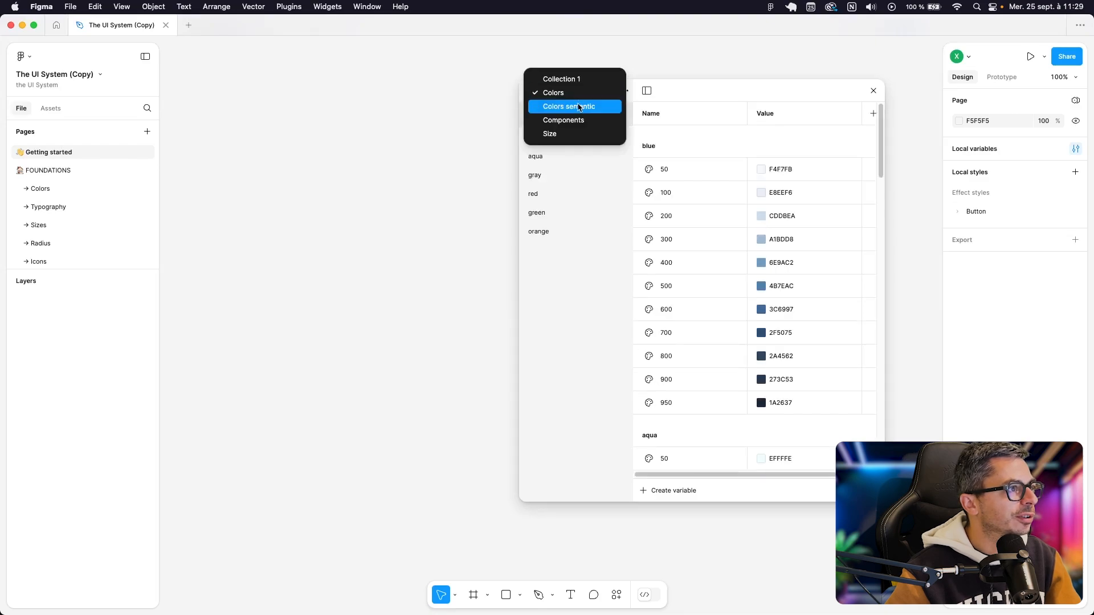
left_click(579, 106)
left_click(576, 94)
left_click(573, 93)
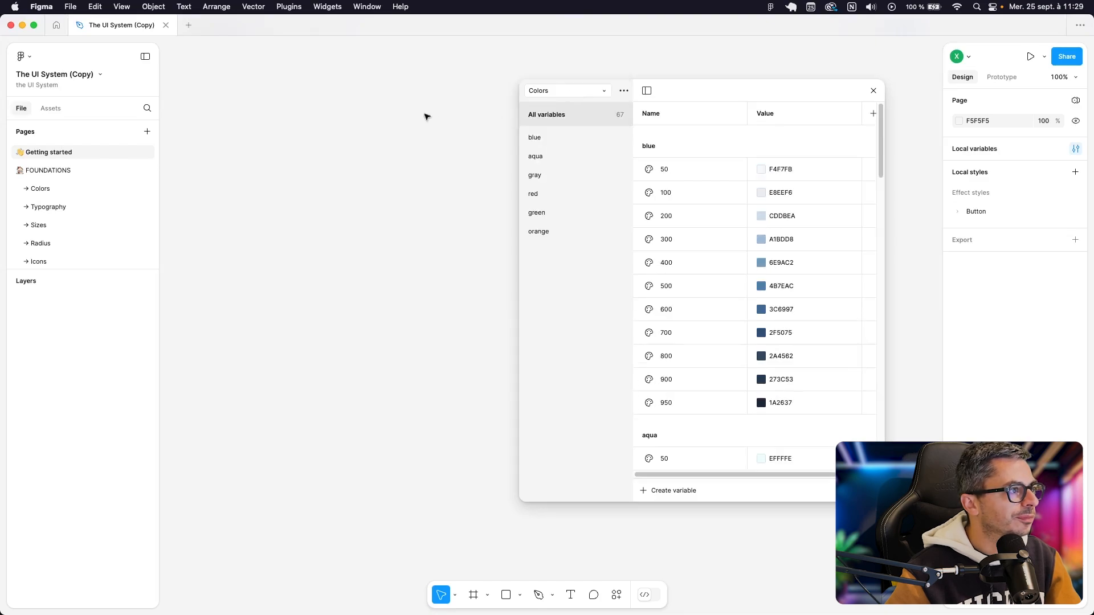
- Reopen the Zigma plugin and import the Size, Colors, Colors semantic and Components collections from Figma into the test 1 project
key("super+k")
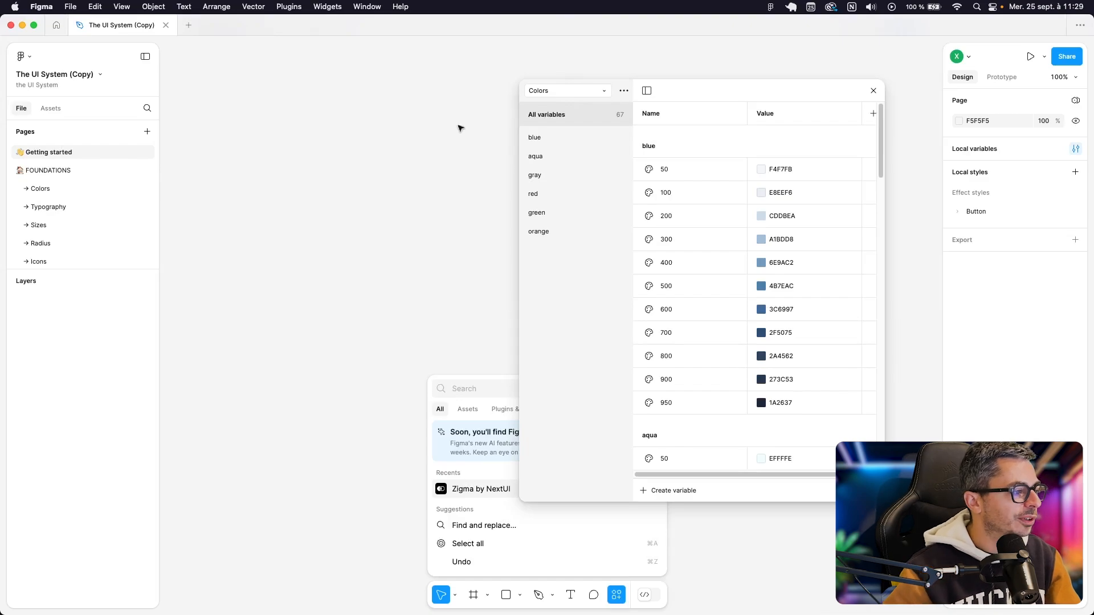
left_click(479, 489)
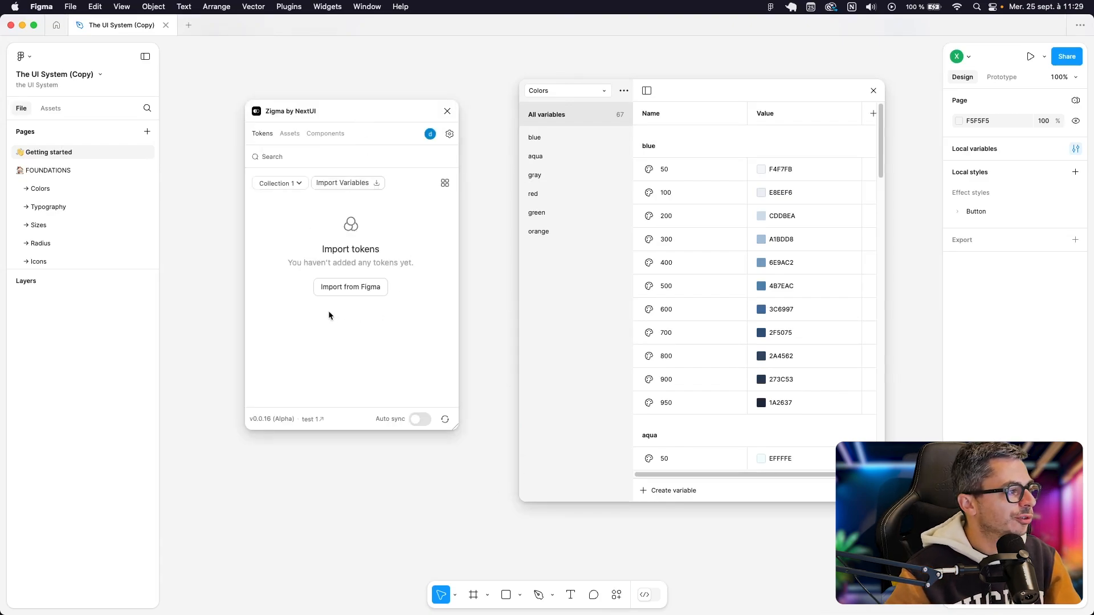
left_click(370, 288)
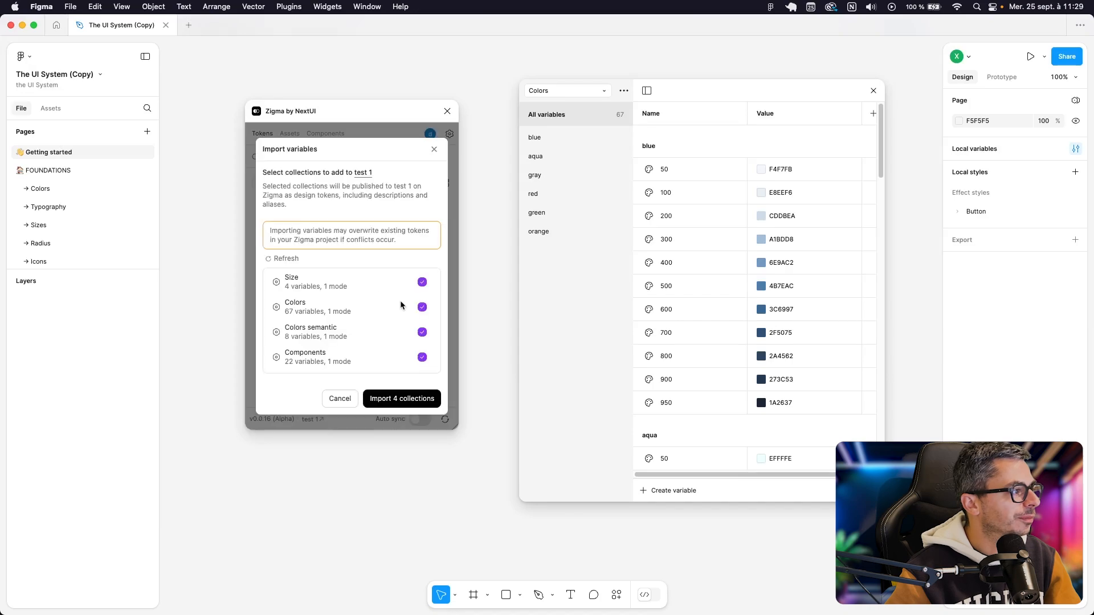
left_click(419, 401)
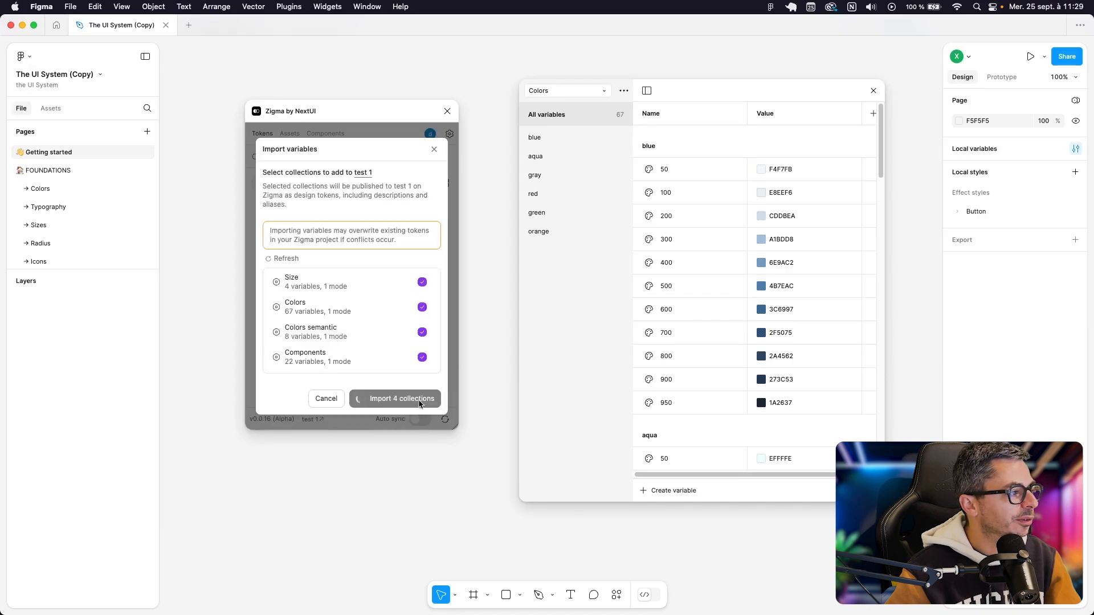
- Switch to Zigma in the Arc browser, return to the test 1 project's tokens and display the Colors collection
key("super+Tab")
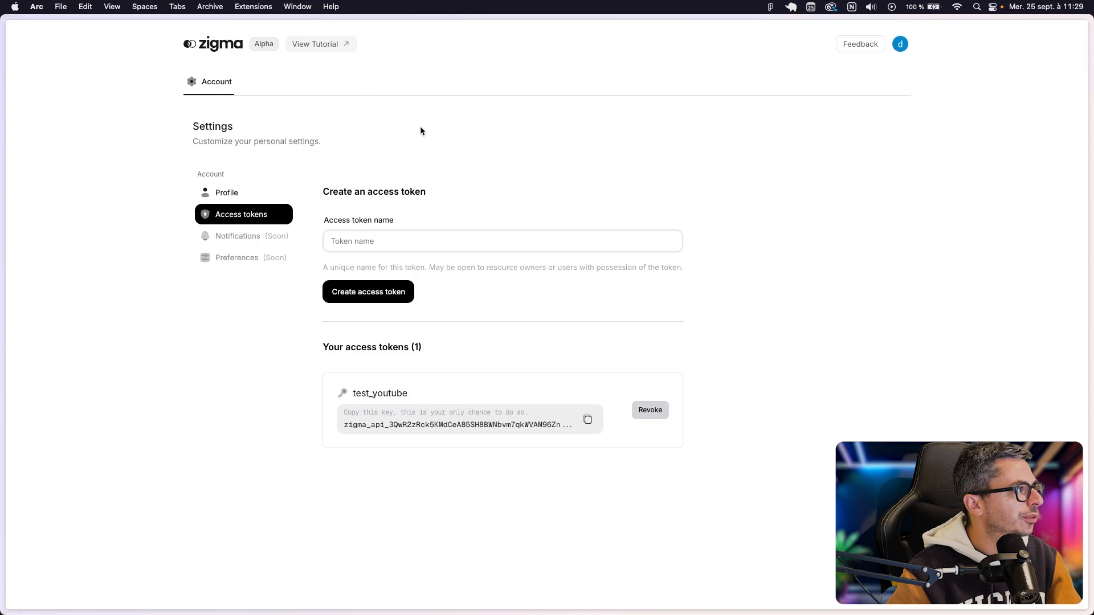
left_click(217, 50)
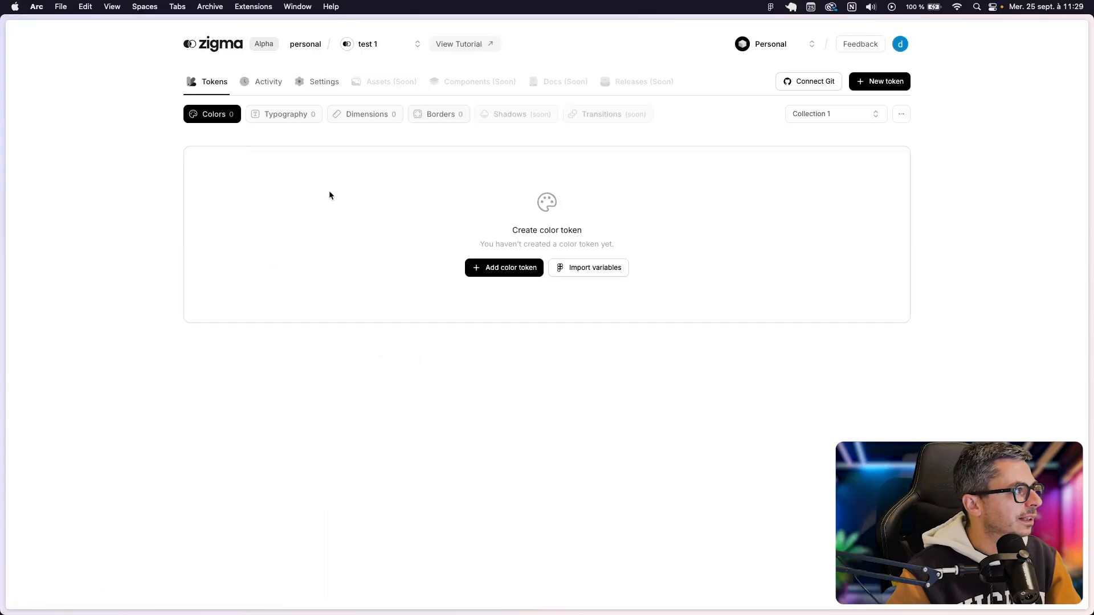
key("super+Tab")
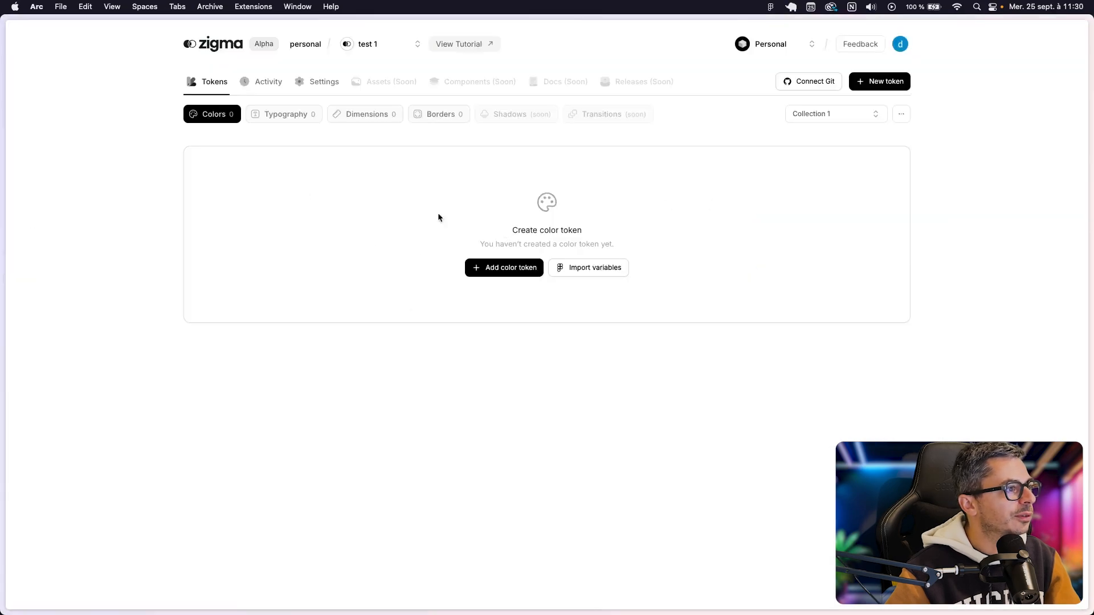
left_click(816, 117)
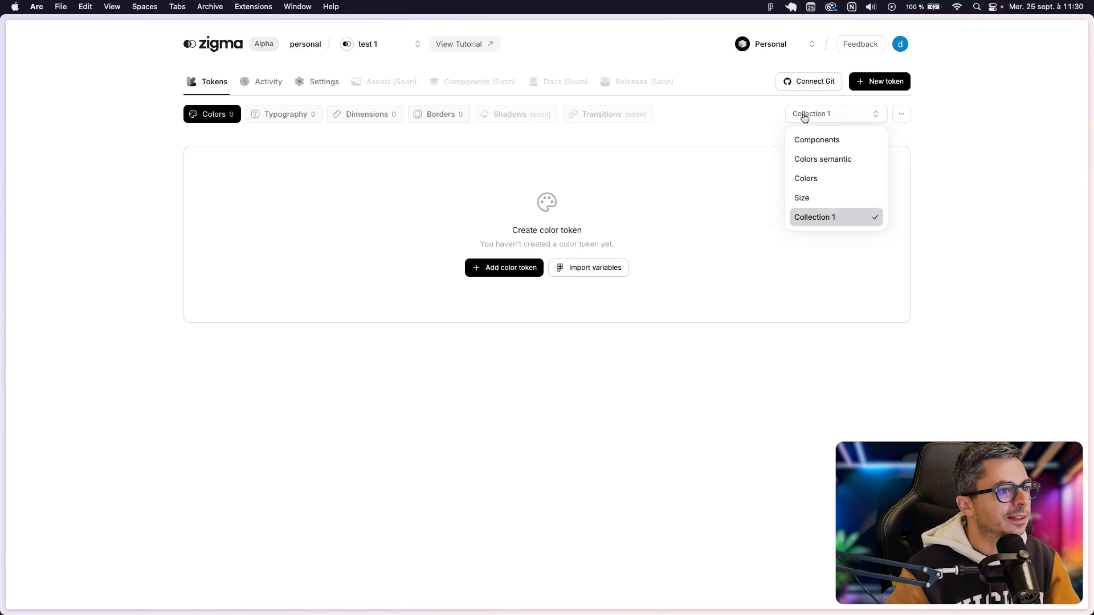
left_click(812, 178)
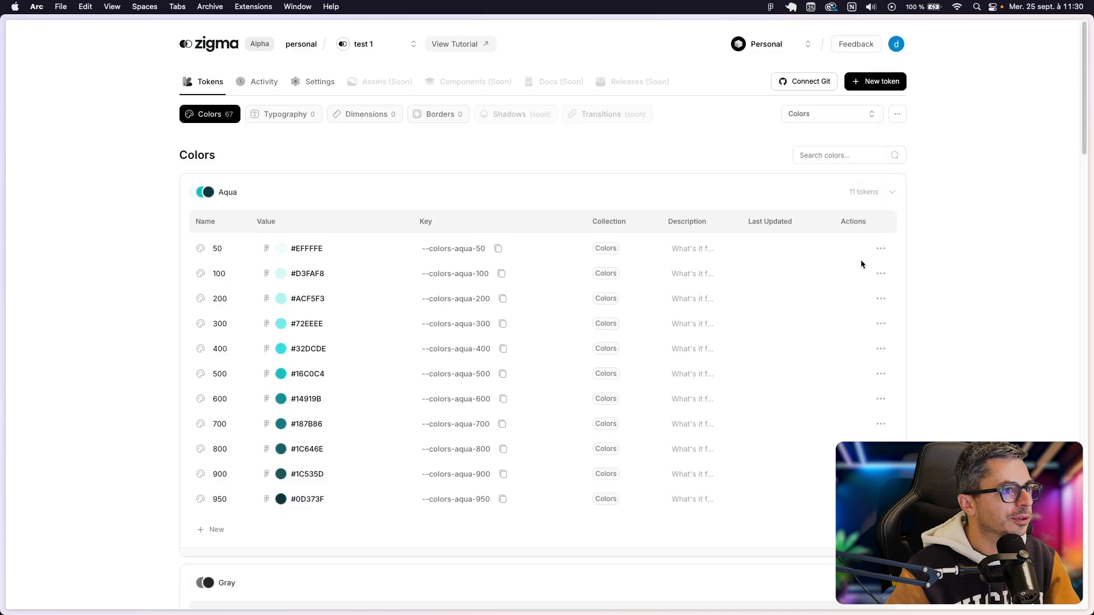
- Compare the Colors collection with the plugin in Figma, and review the list of collections in the Zigma project
key("super+Tab")
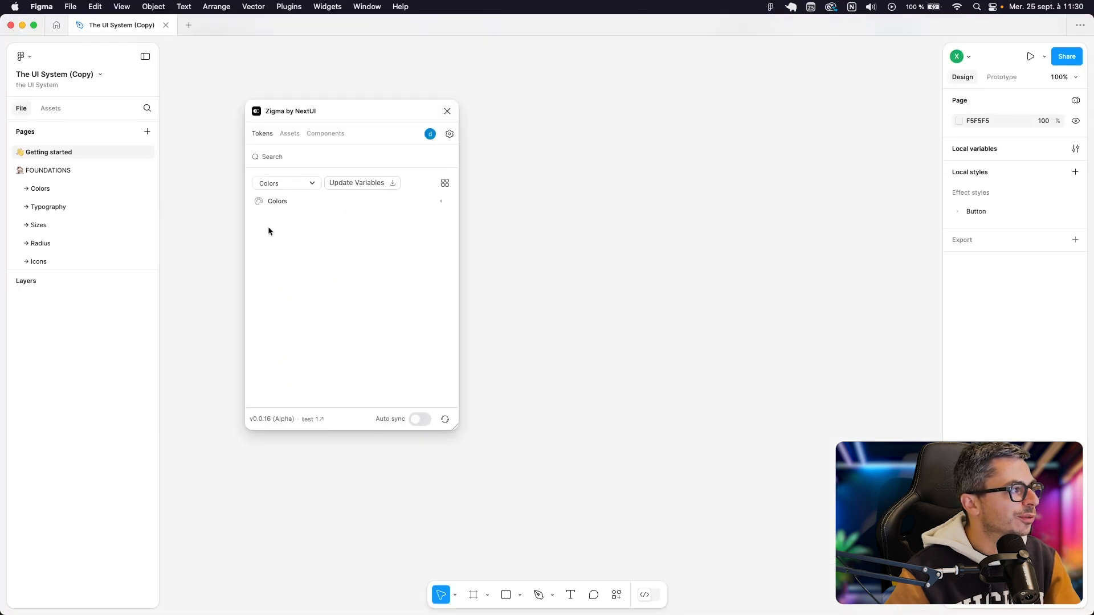
key("super+Tab")
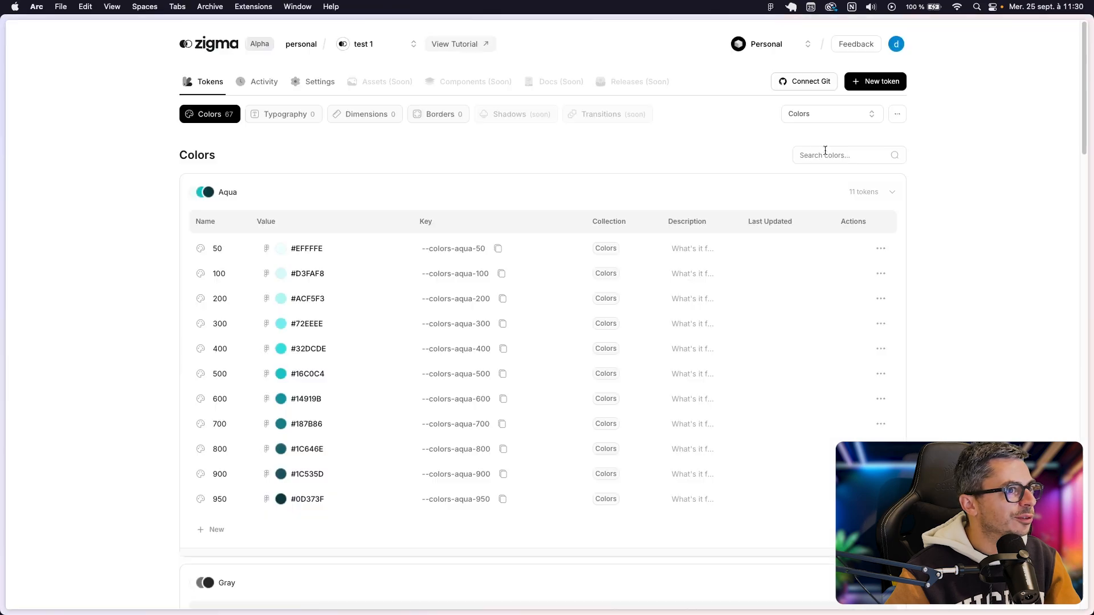
left_click(833, 117)
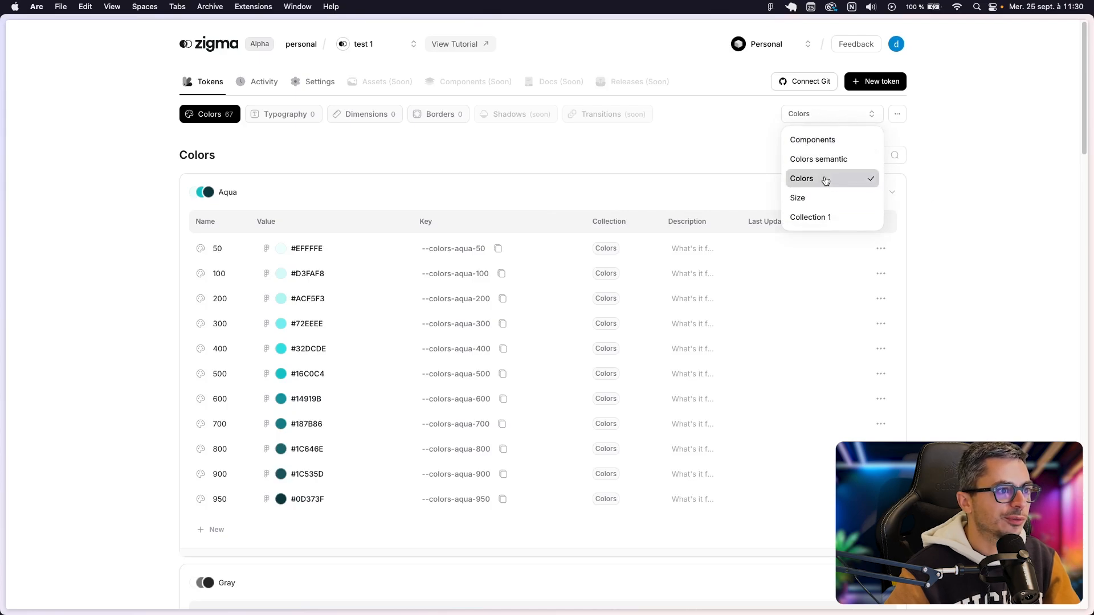
left_click(818, 115)
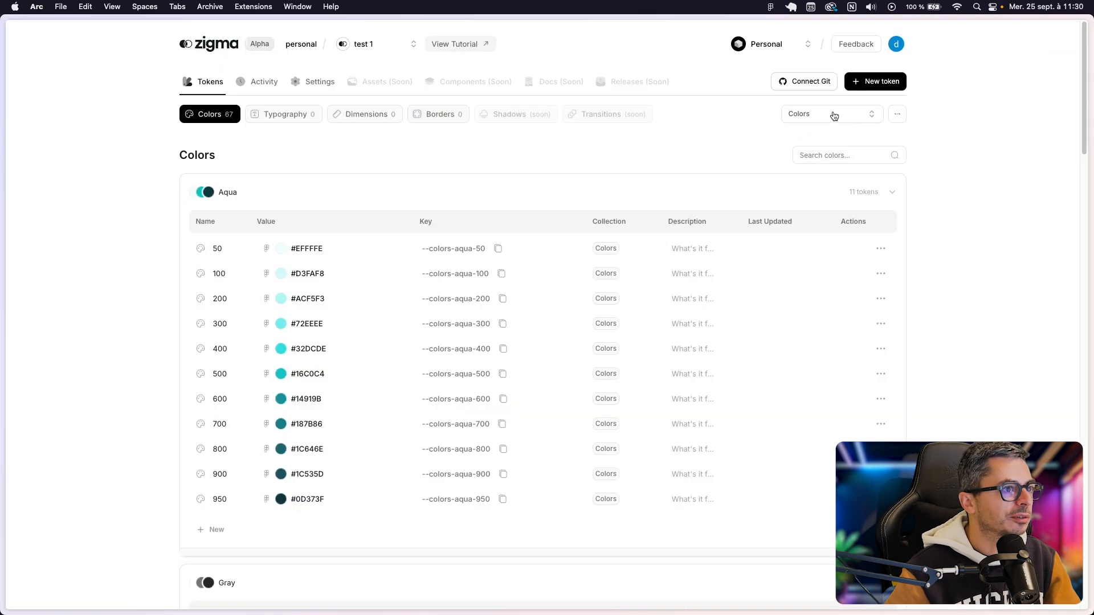
left_click(833, 115)
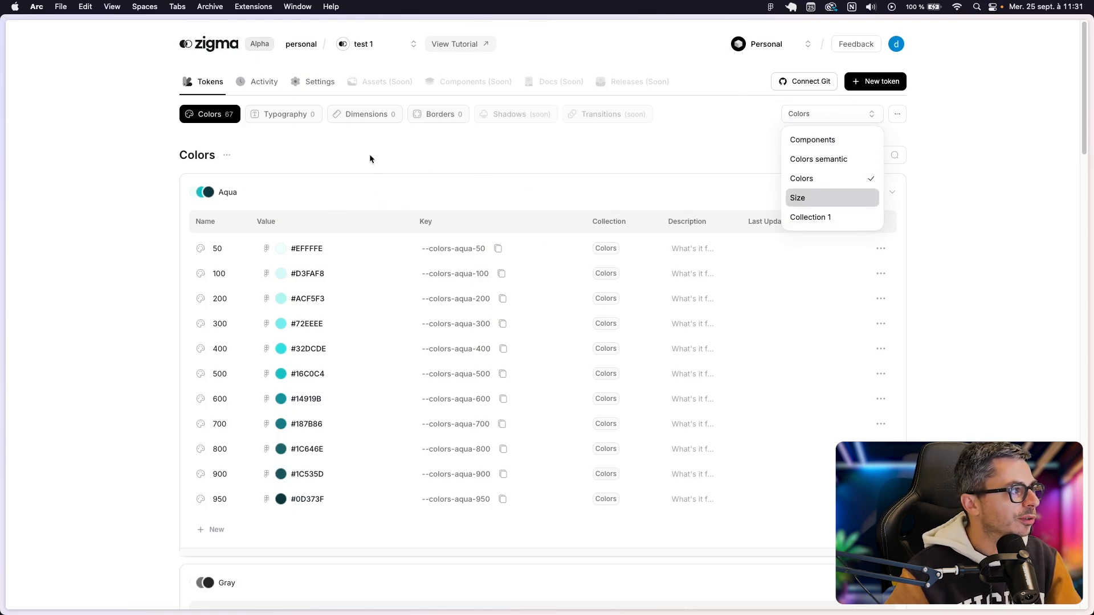
- Switch to Figma, refresh the plugin's variables from Zigma, enable Auto sync and open the local variables
key("super+Tab")
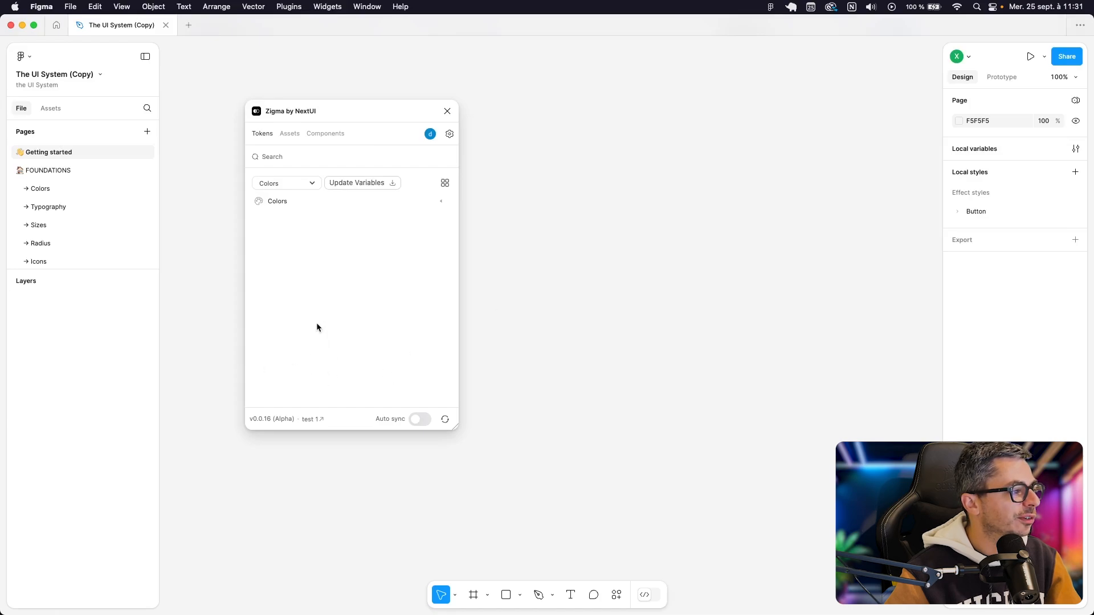
left_click(445, 422)
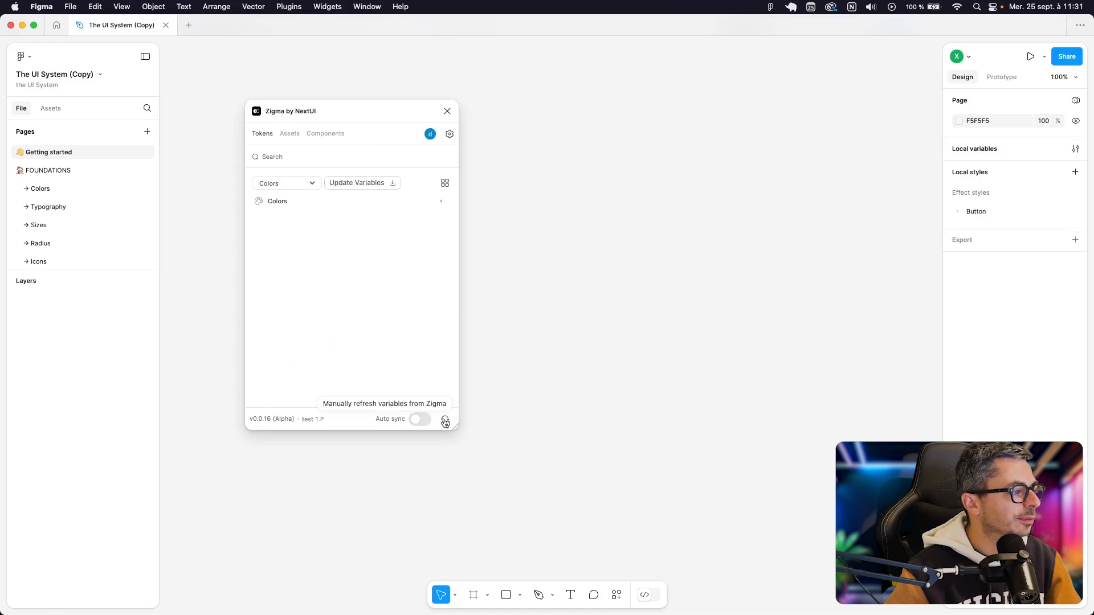
key("super+Tab")
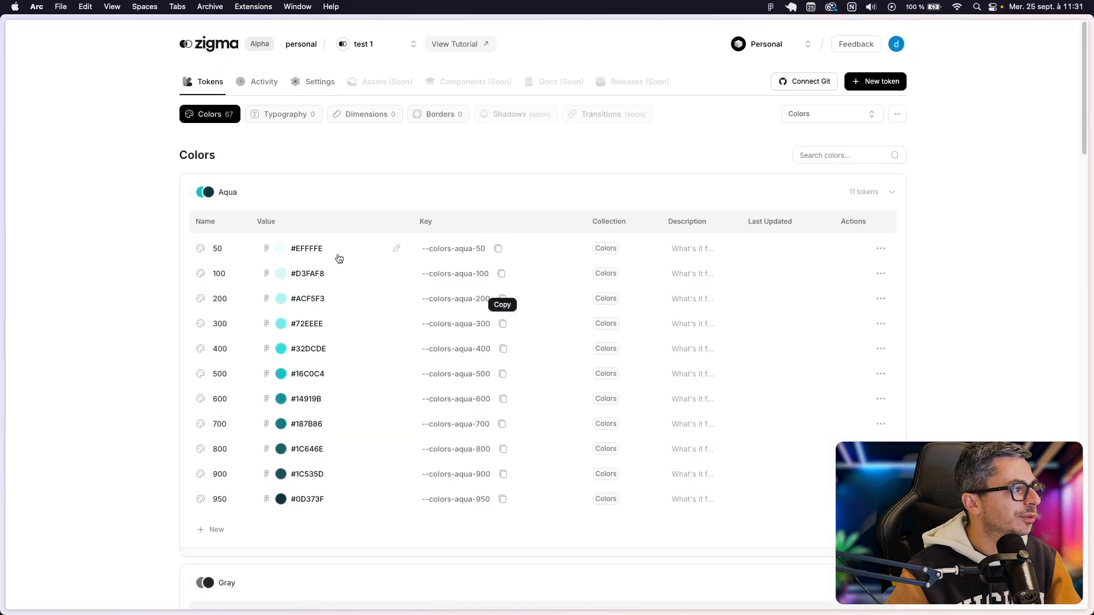
key("super+Tab")
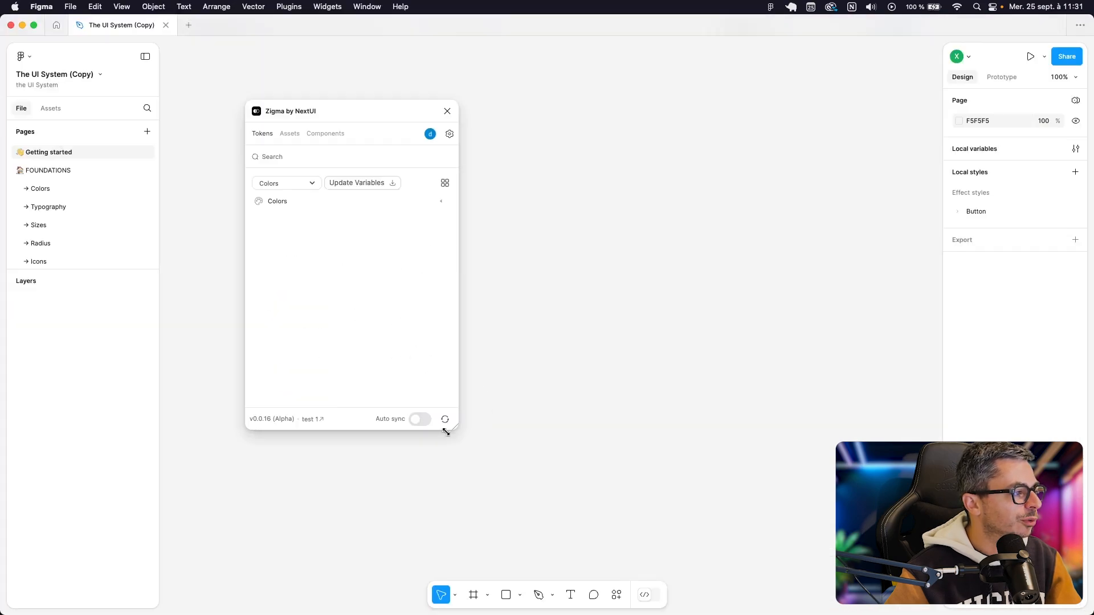
left_click(420, 422)
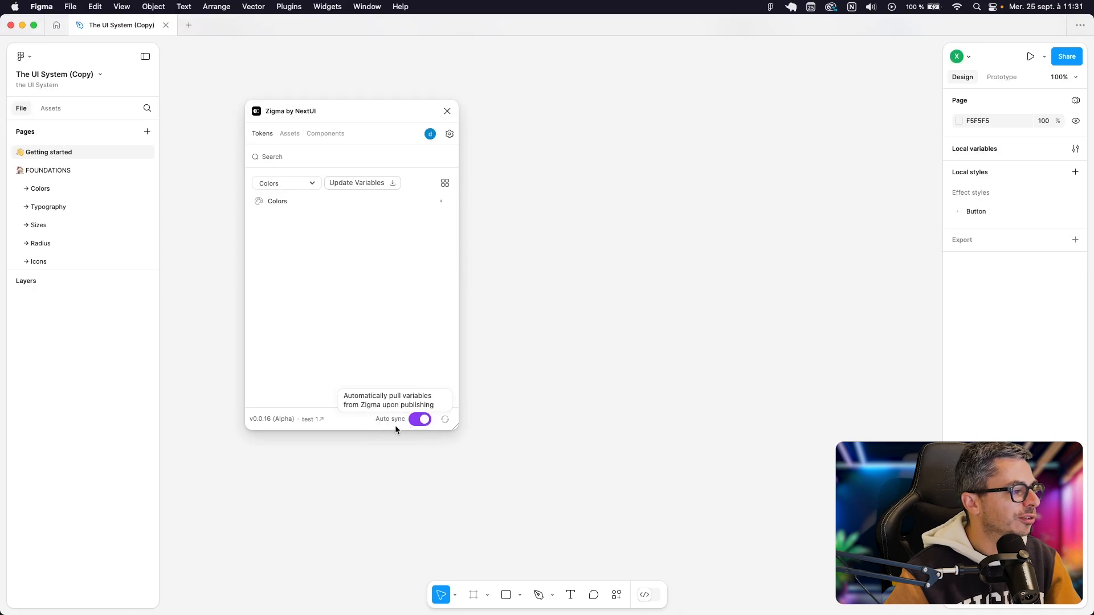
left_click(971, 149)
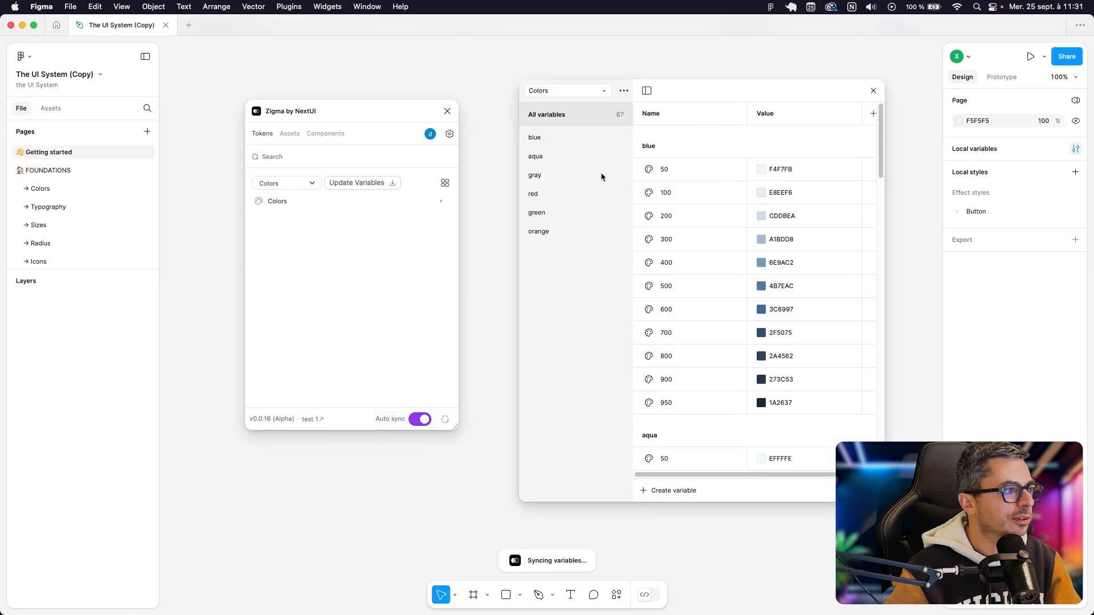
- Switch to Zigma in Arc, change the Aqua 50 token's color to yellow #EBF637 and publish the change
key("super+Tab")
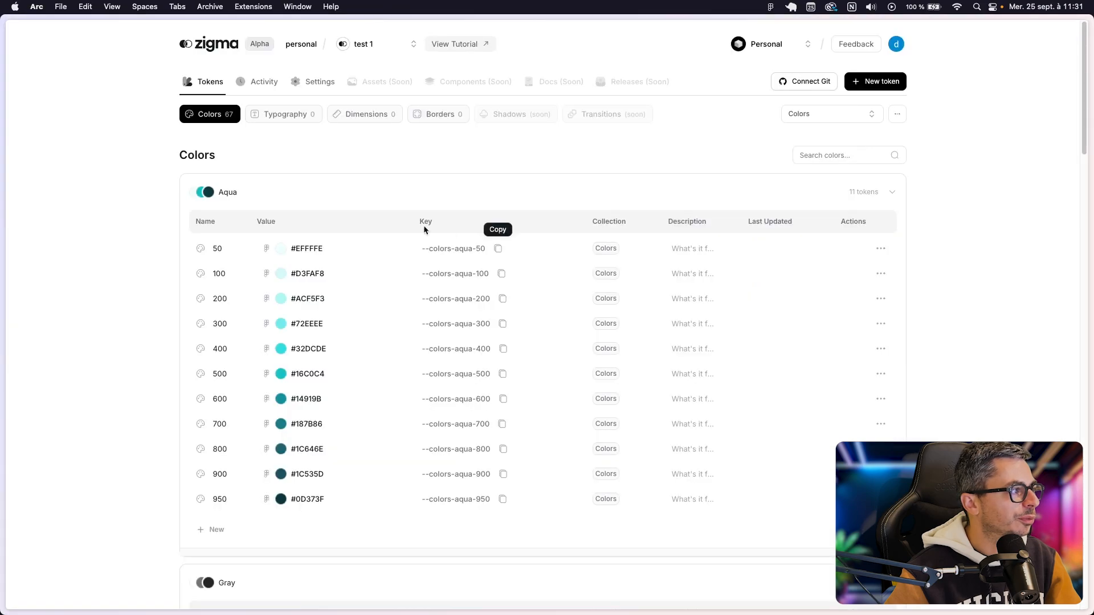
left_click(279, 250)
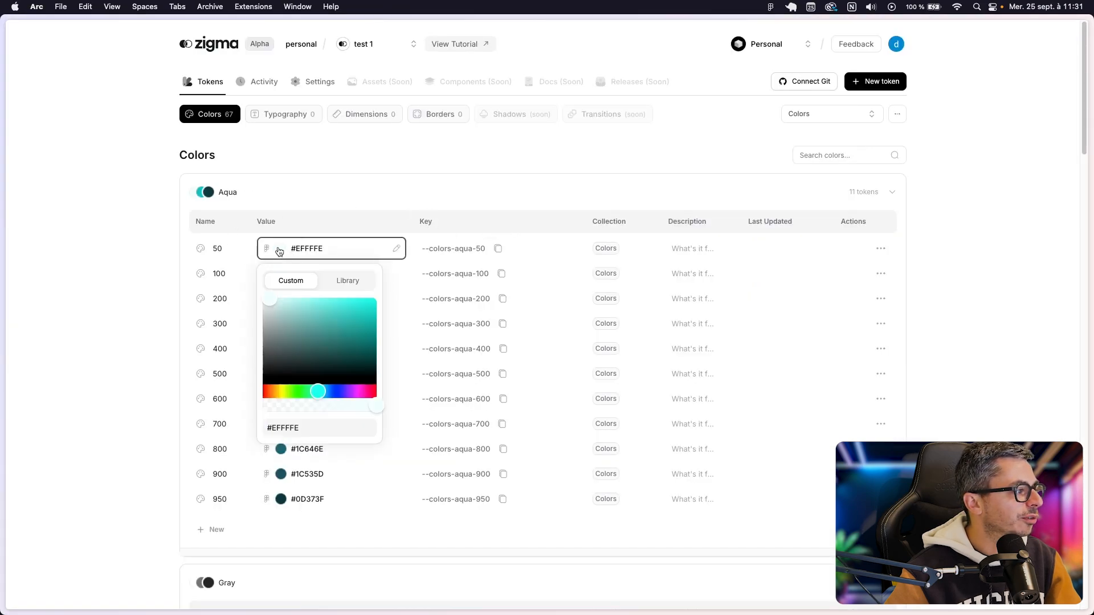
left_click(291, 427)
double_click(289, 427)
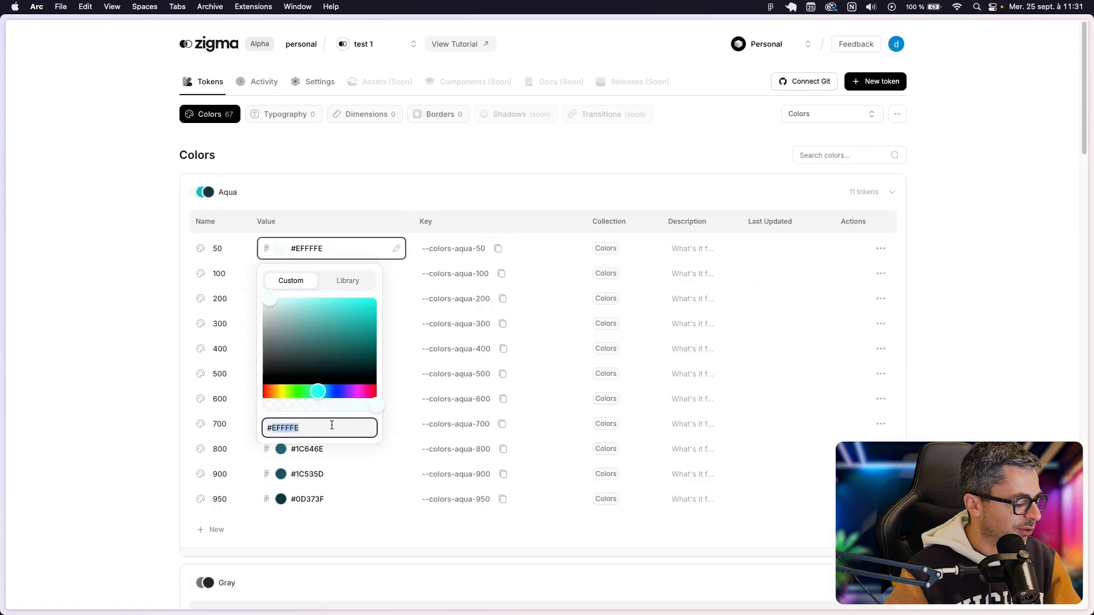
key("super+c")
key("super+c")
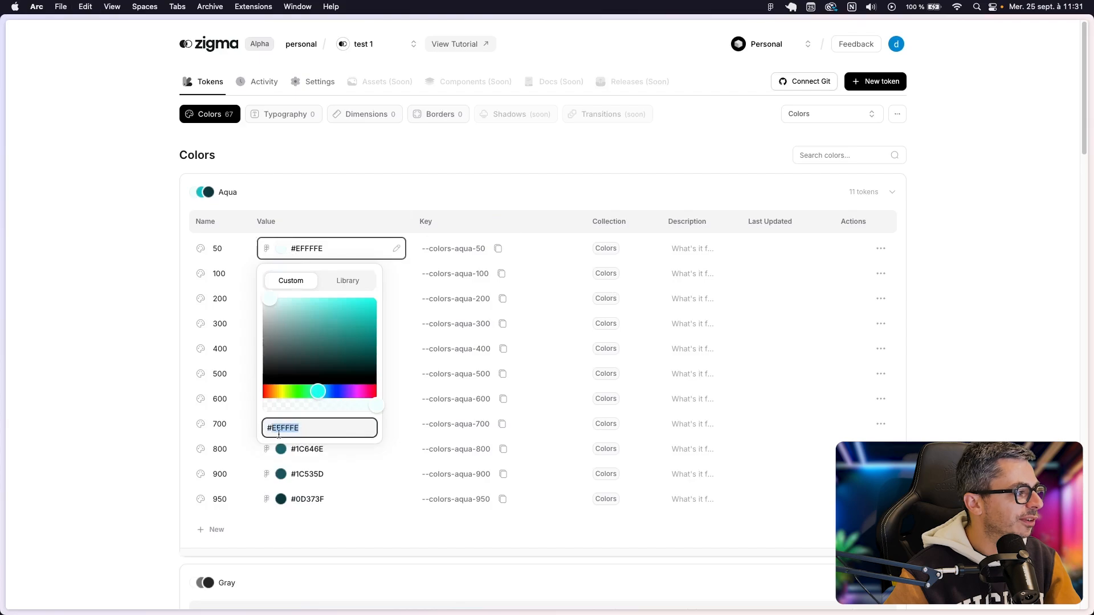
left_click(282, 393)
left_click(351, 300)
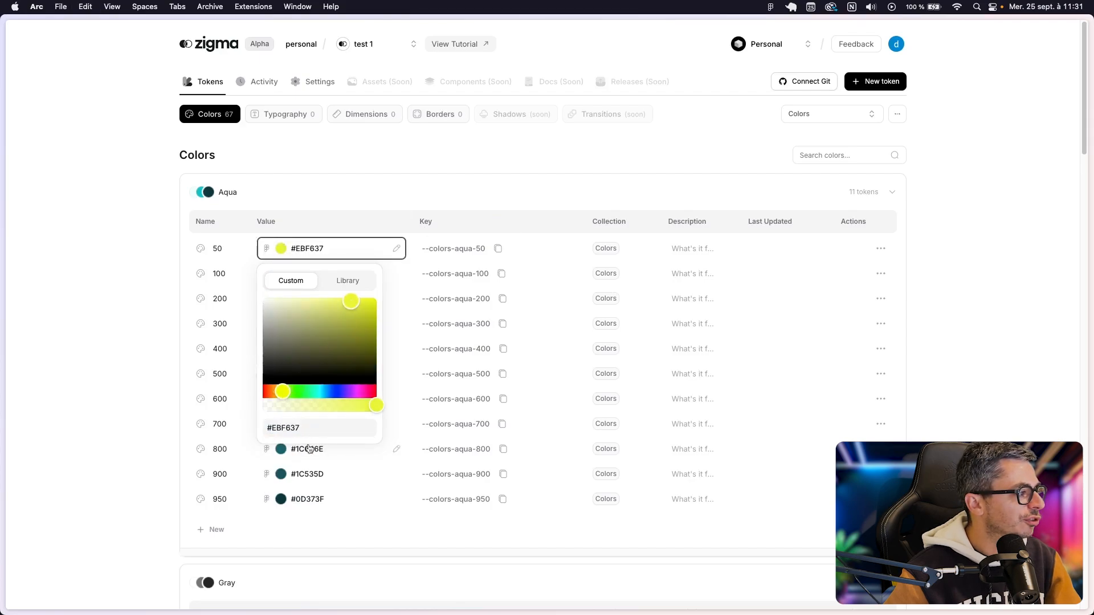
left_click(153, 385)
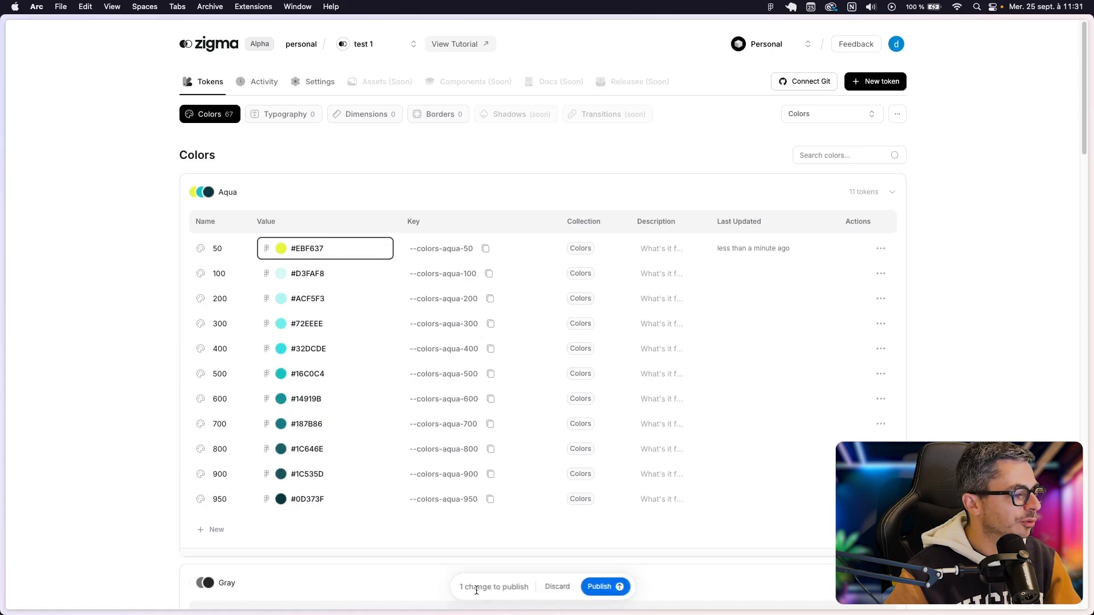
left_click(605, 591)
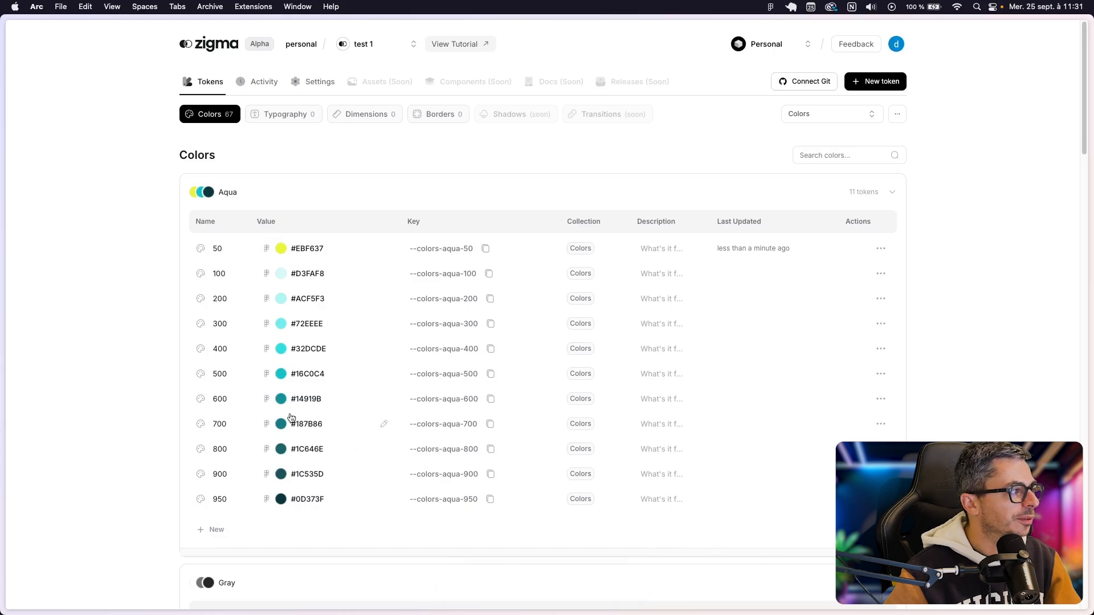
- Check the aqua 50 variable in Figma's local variables against the published Aqua 50 token in Zigma
key("super+Tab")
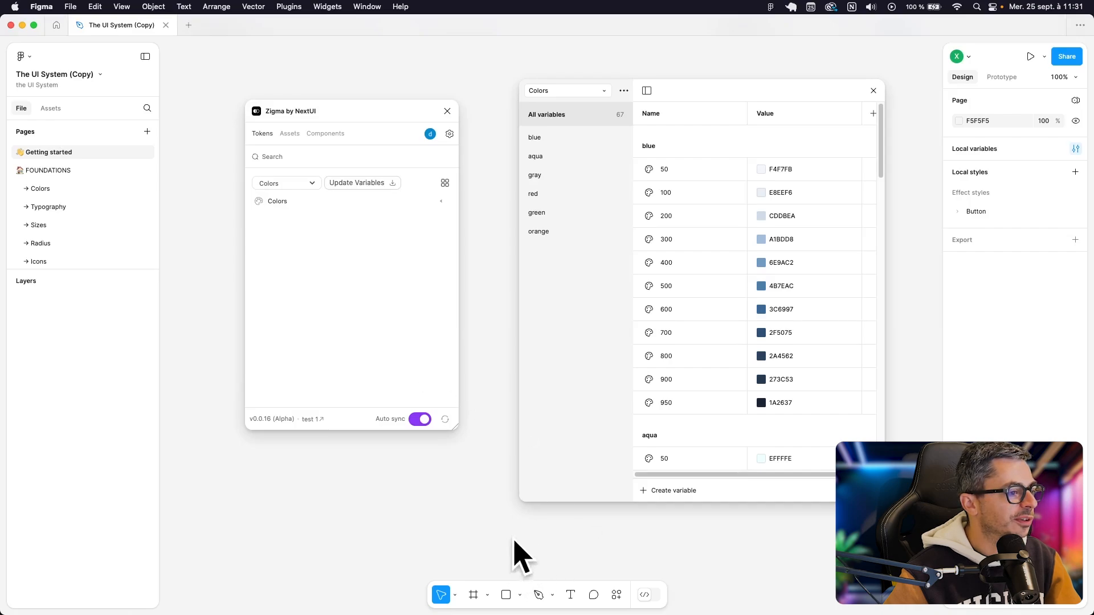
scroll(711, 390, "down", 3)
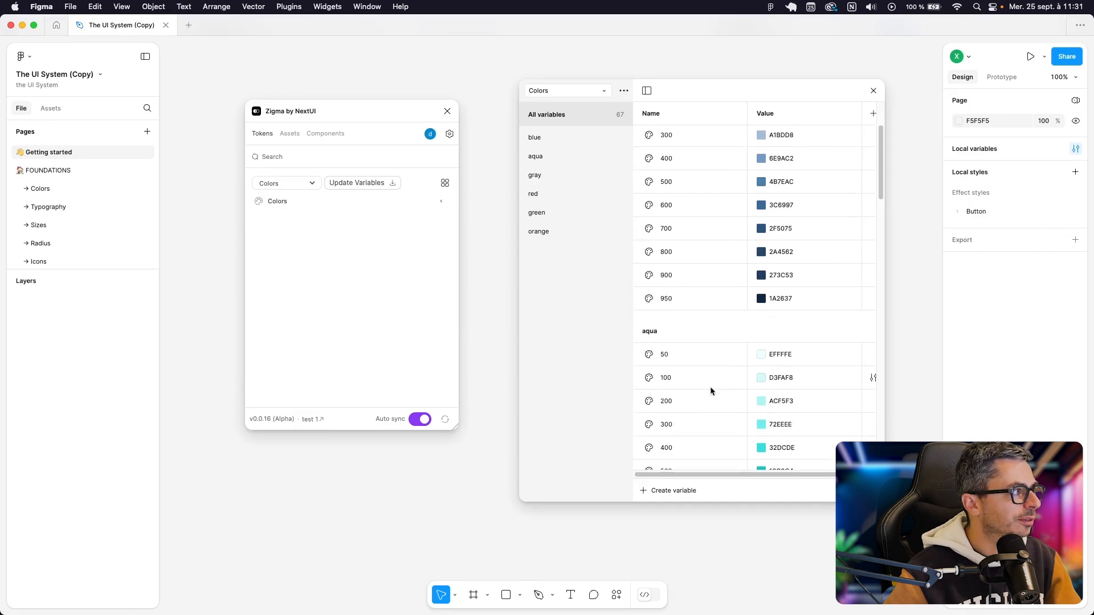
key("super+Tab")
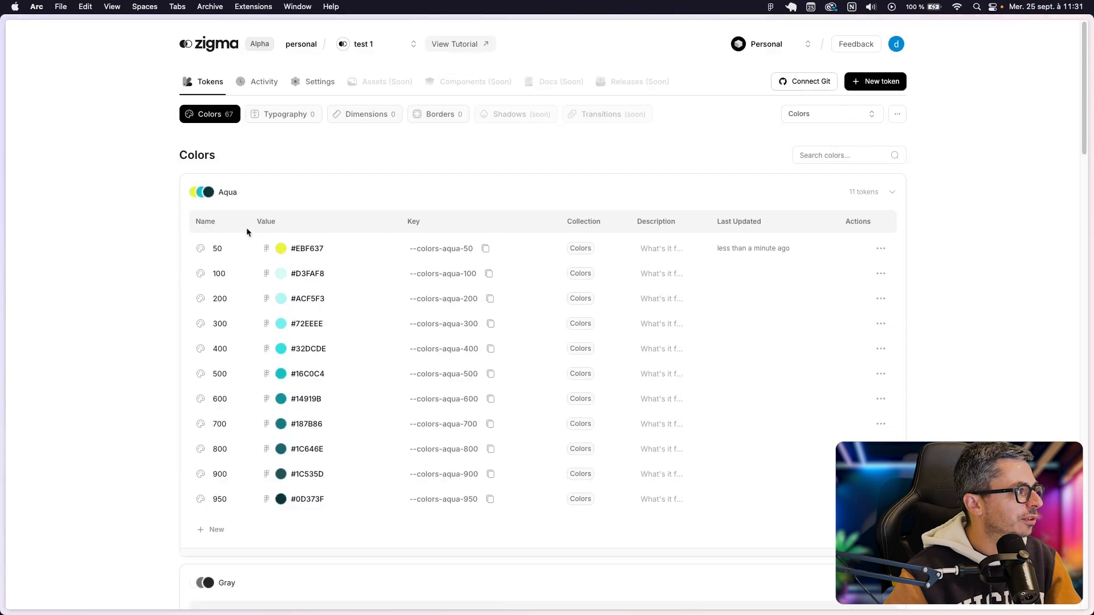
key("super+Tab")
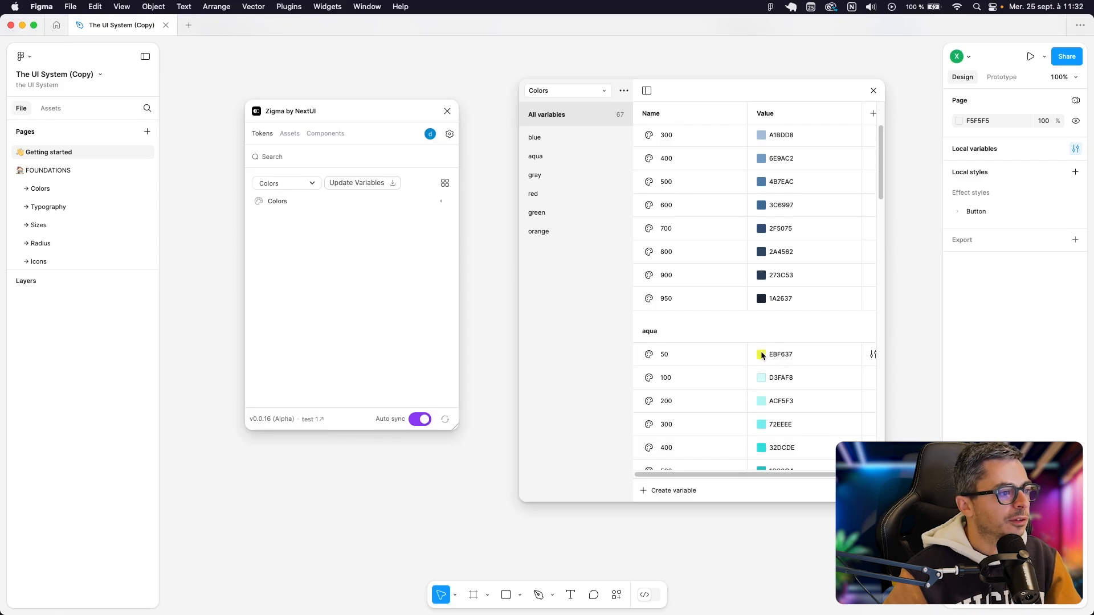
key("super+Tab")
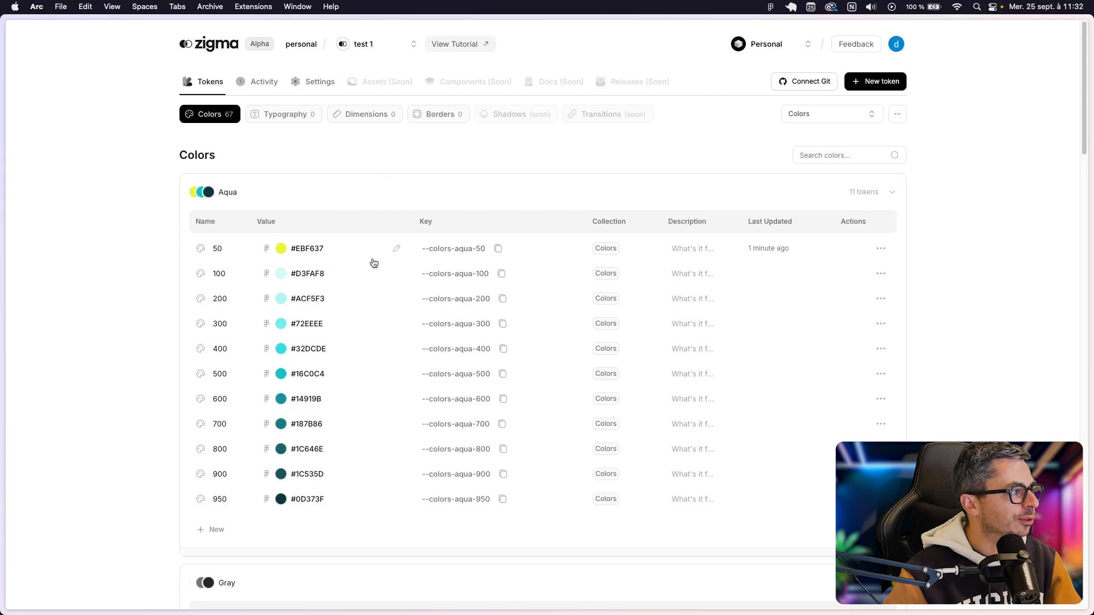
key("super+Tab")
- Install and authorize the Zigma by NextUI GitHub app on the signed-in GitHub account for all repositories, and close the confirmation page
key("super+Tab")
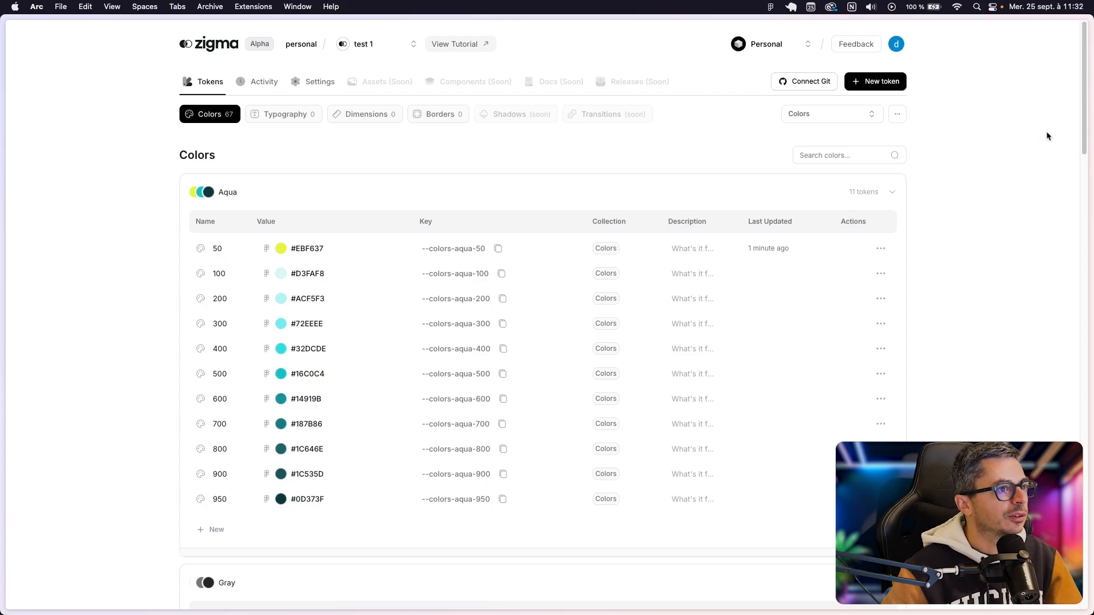
left_click(798, 83)
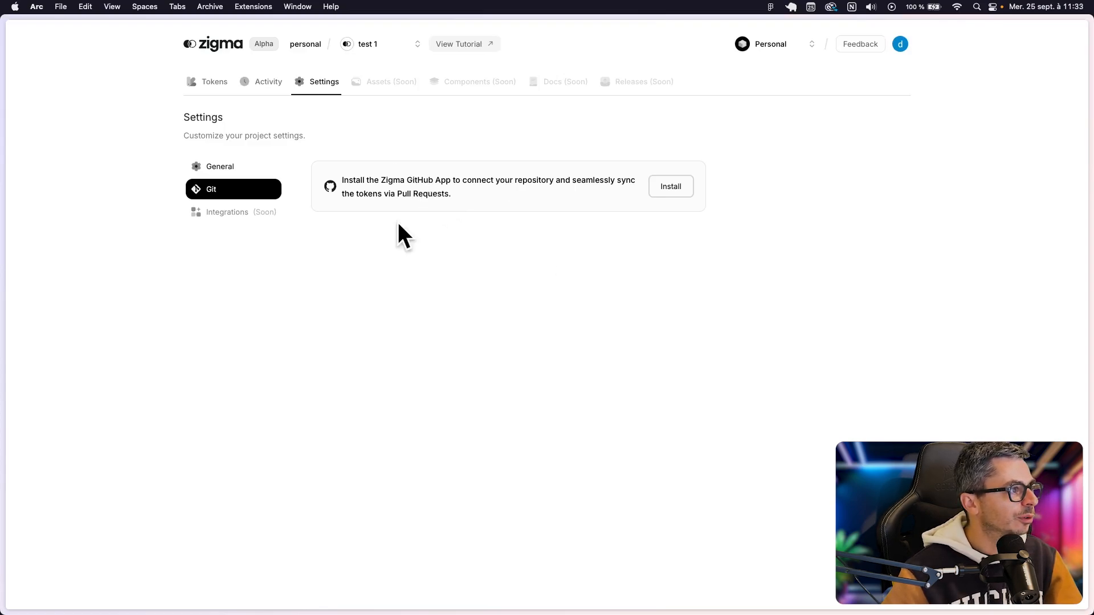
left_click(671, 184)
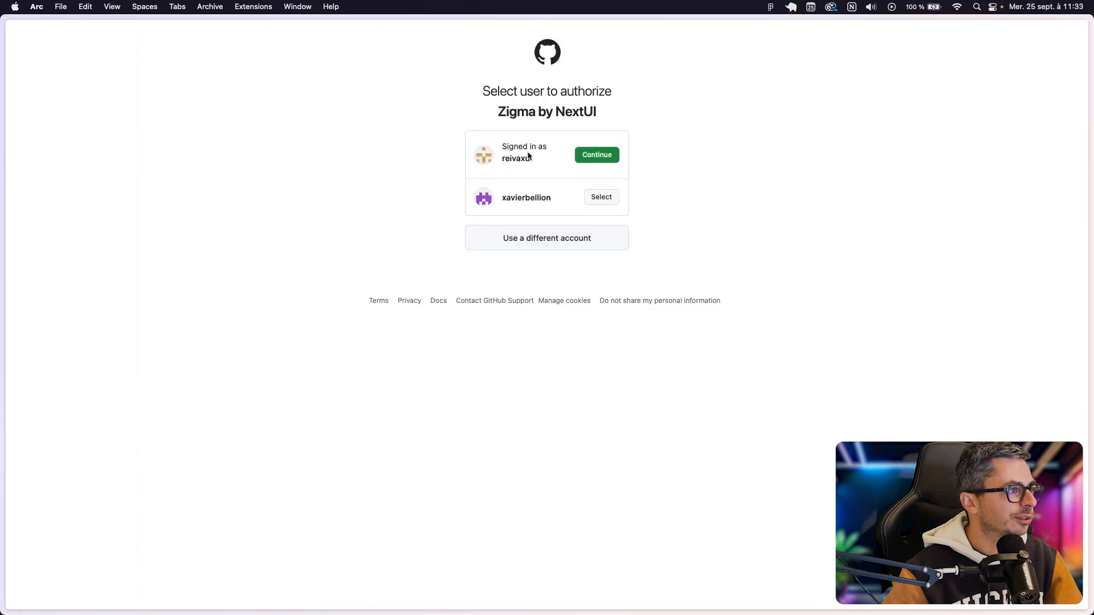
left_click(607, 163)
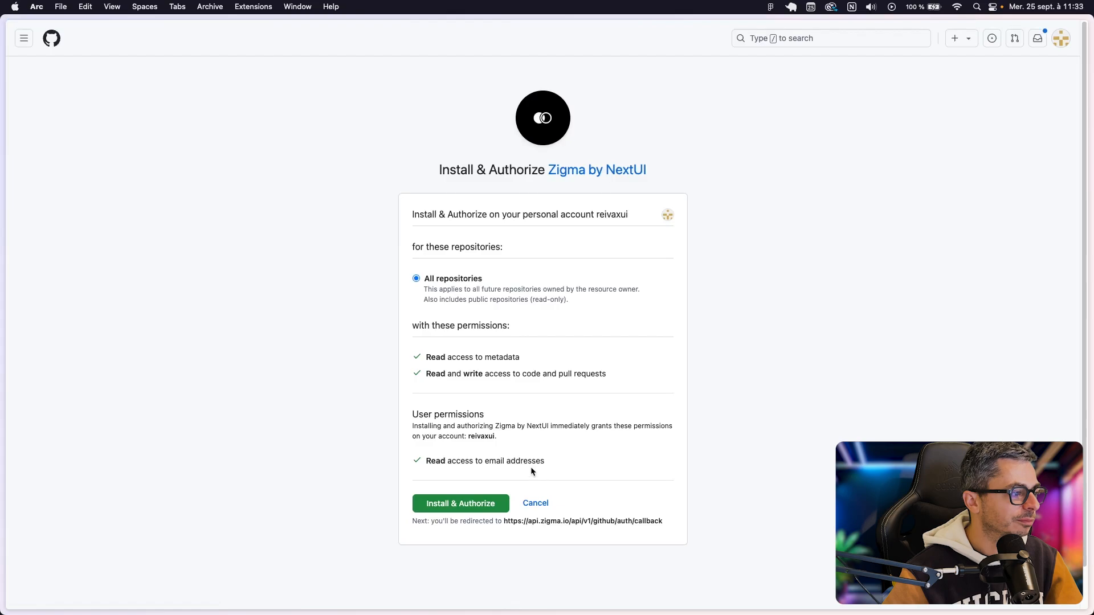
left_click(454, 502)
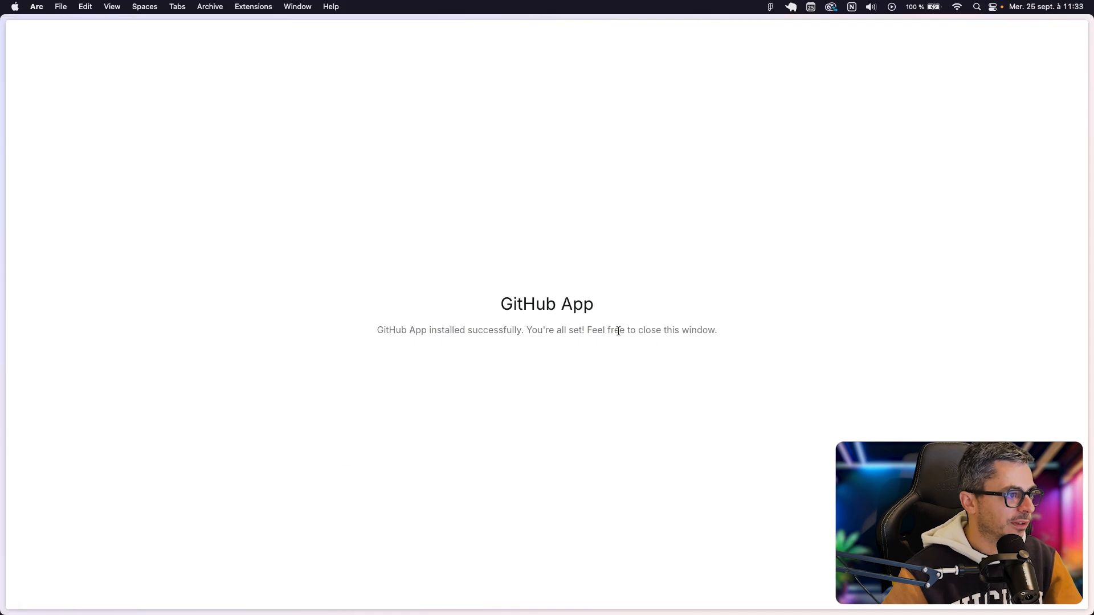
key("super+w")
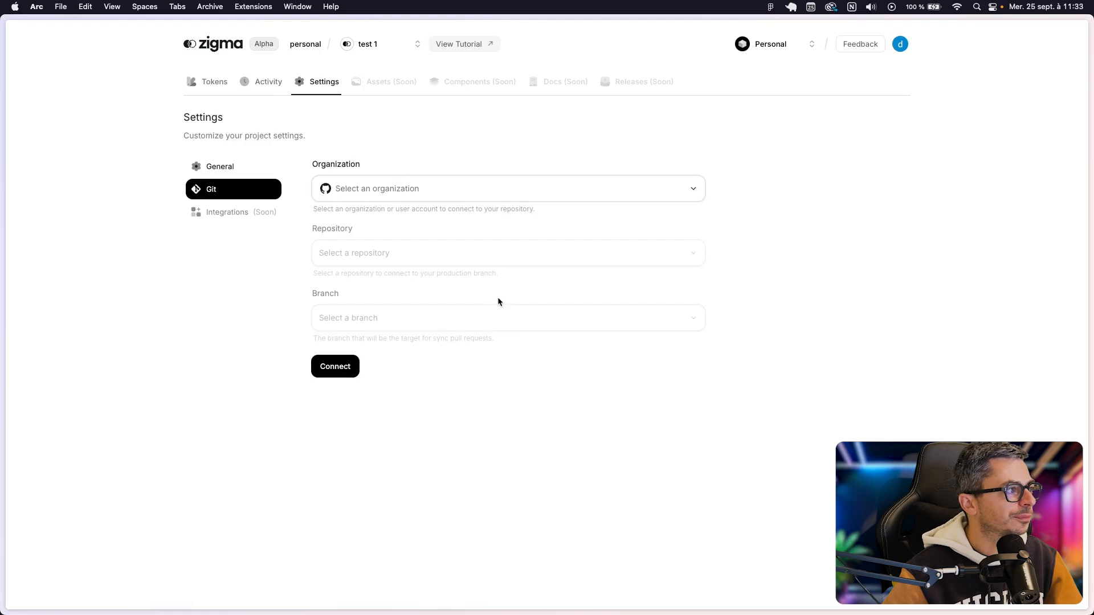
- Try to select the GitHub account as the organization in the project's Git settings
left_click(377, 193)
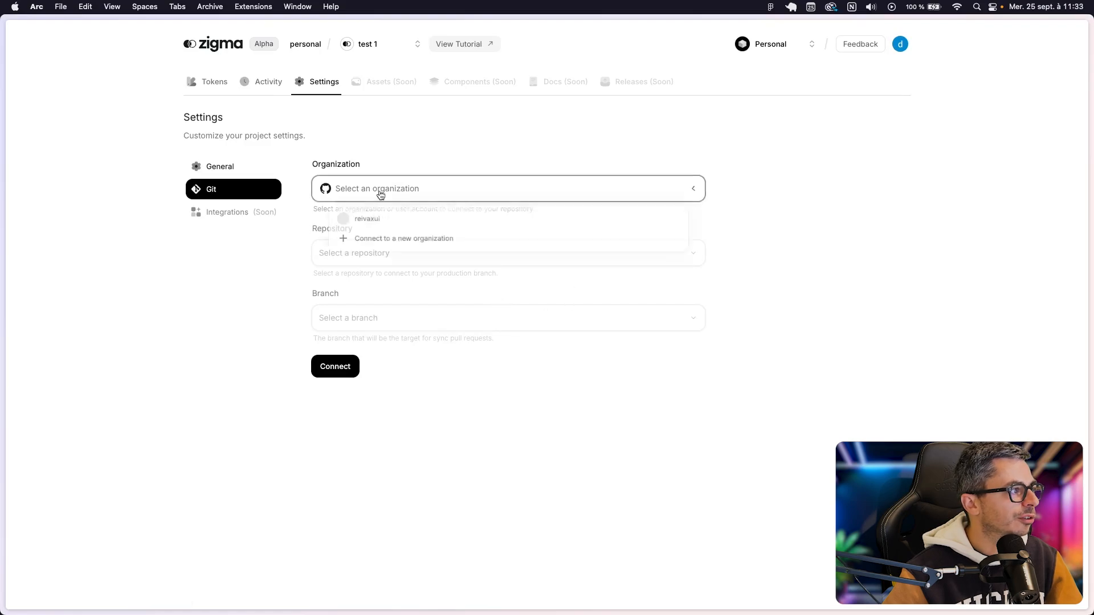
left_click(350, 221)
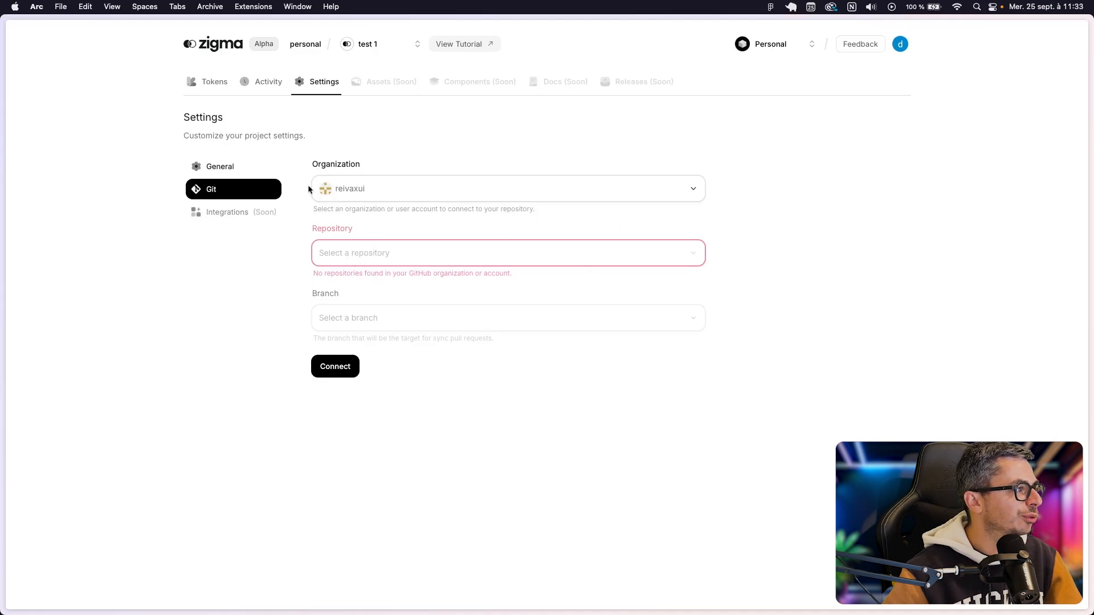
left_click(339, 195)
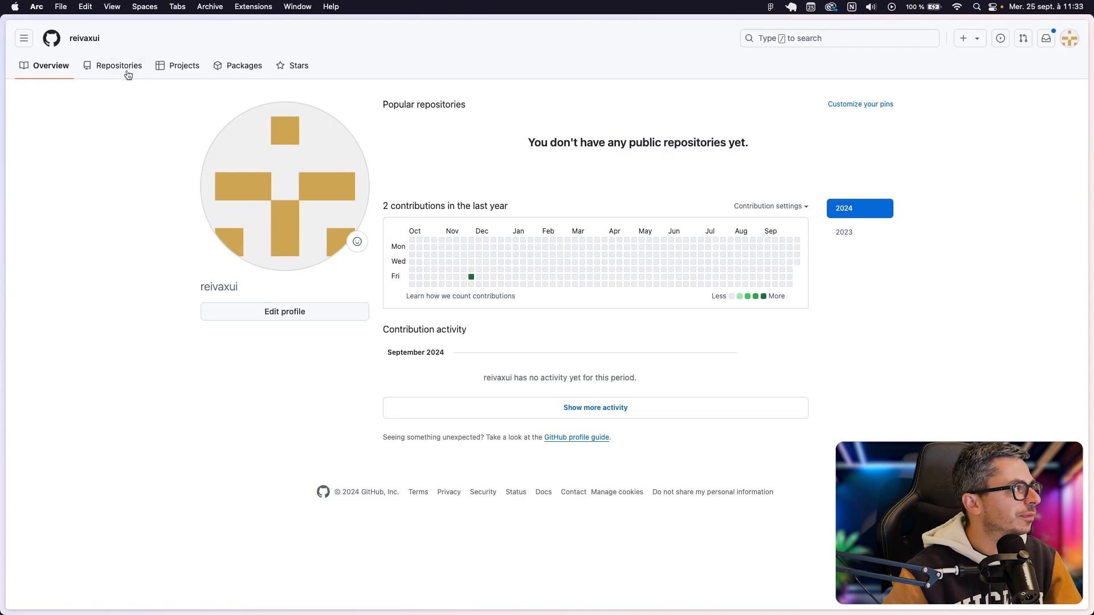
- Create a public repository named testyt on the GitHub account
left_click(109, 68)
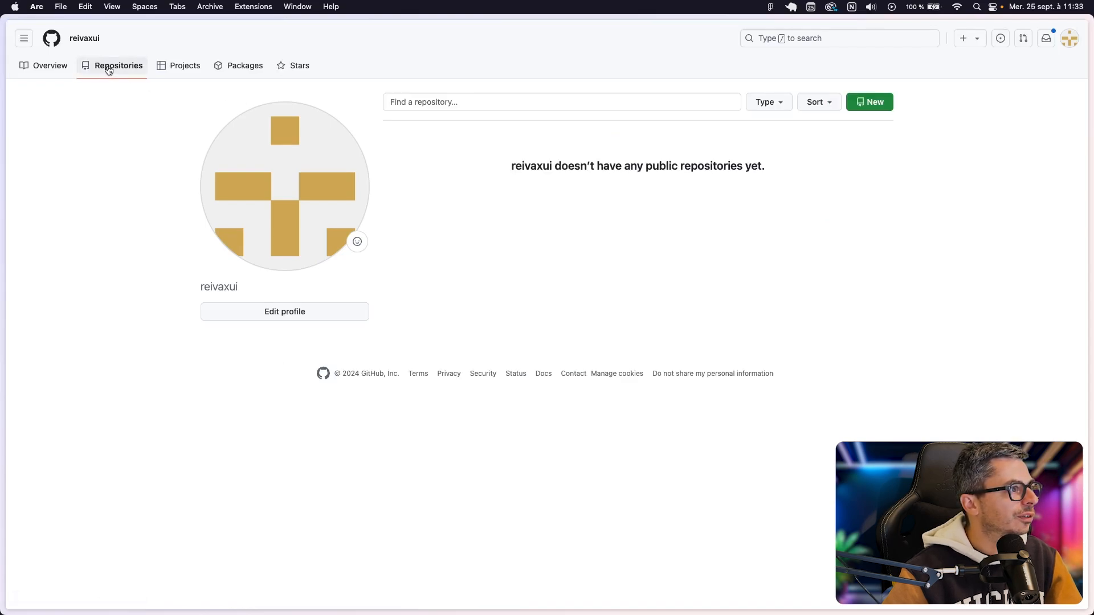
left_click(879, 100)
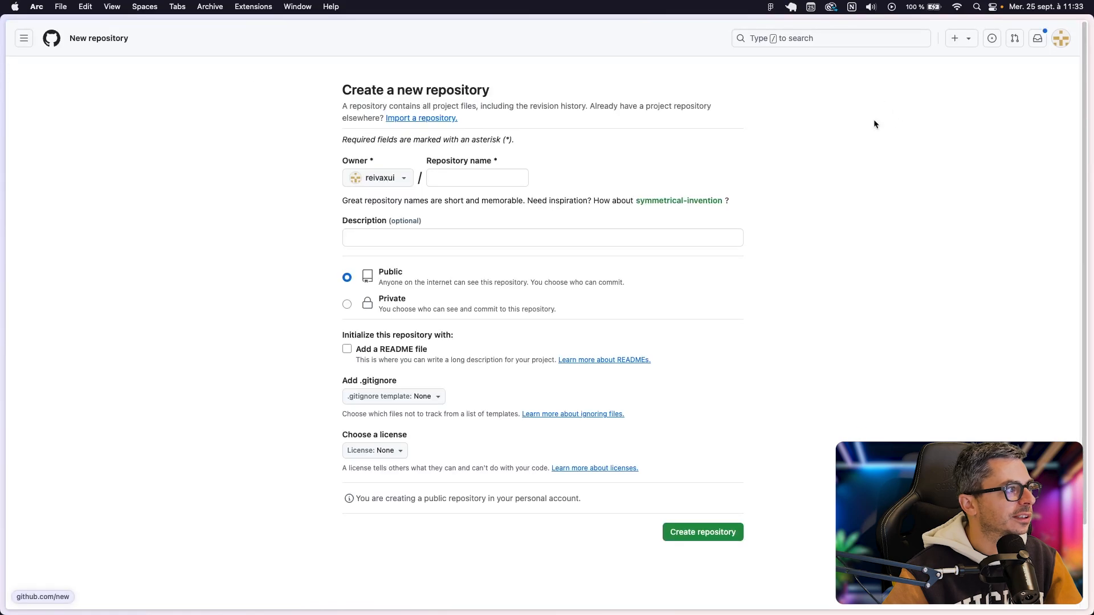
left_click(459, 177)
type("testyr")
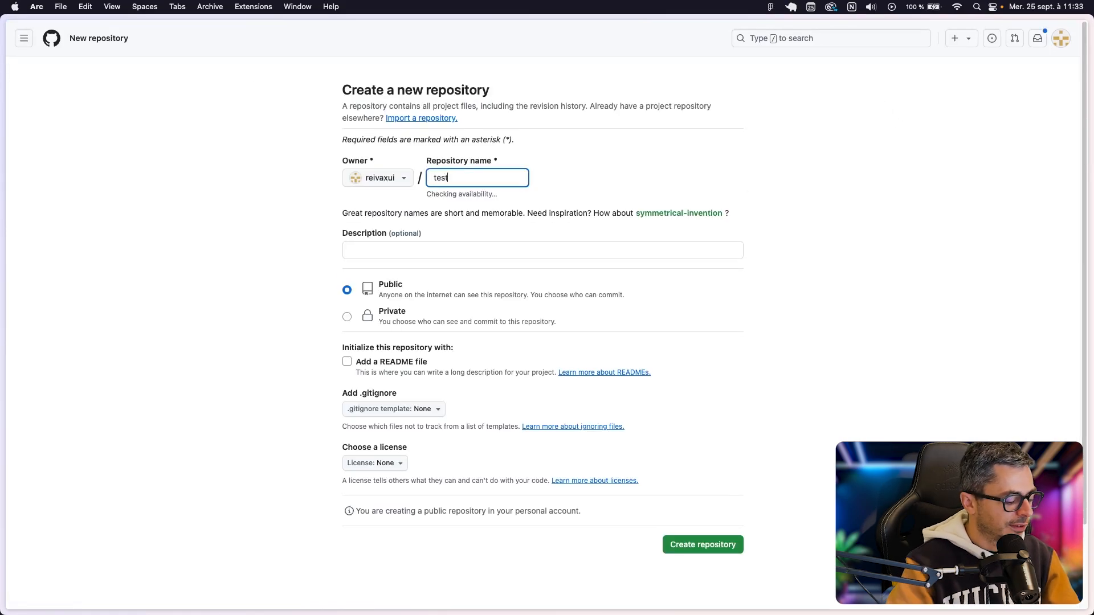
type("t")
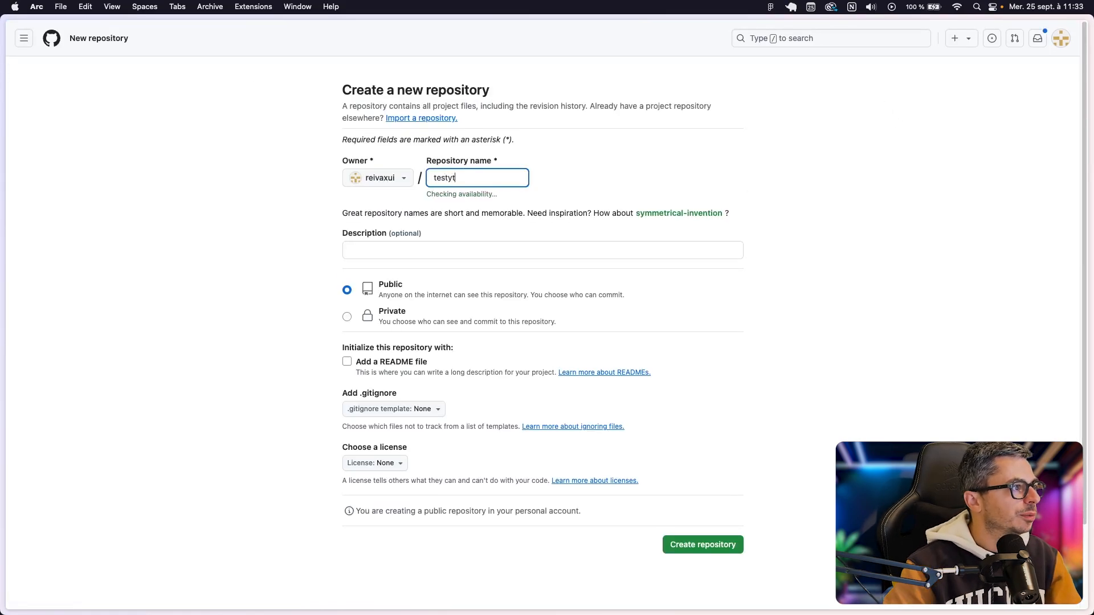
left_click(704, 548)
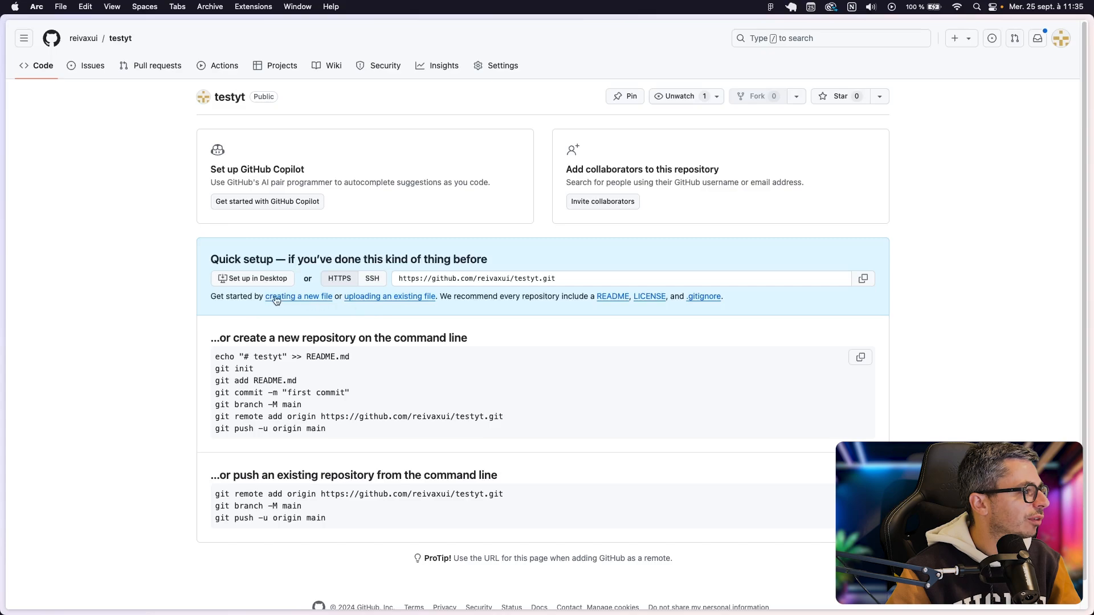
- Create a file init.txt containing "hello" in the testyt repository and commit it to the main branch
left_click(314, 296)
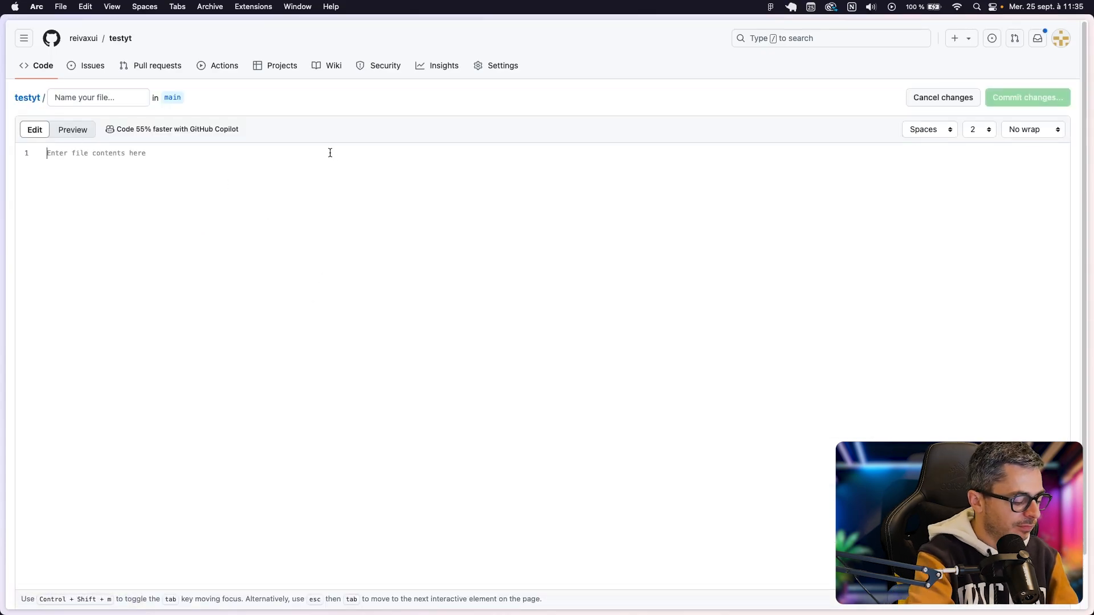
type("hello")
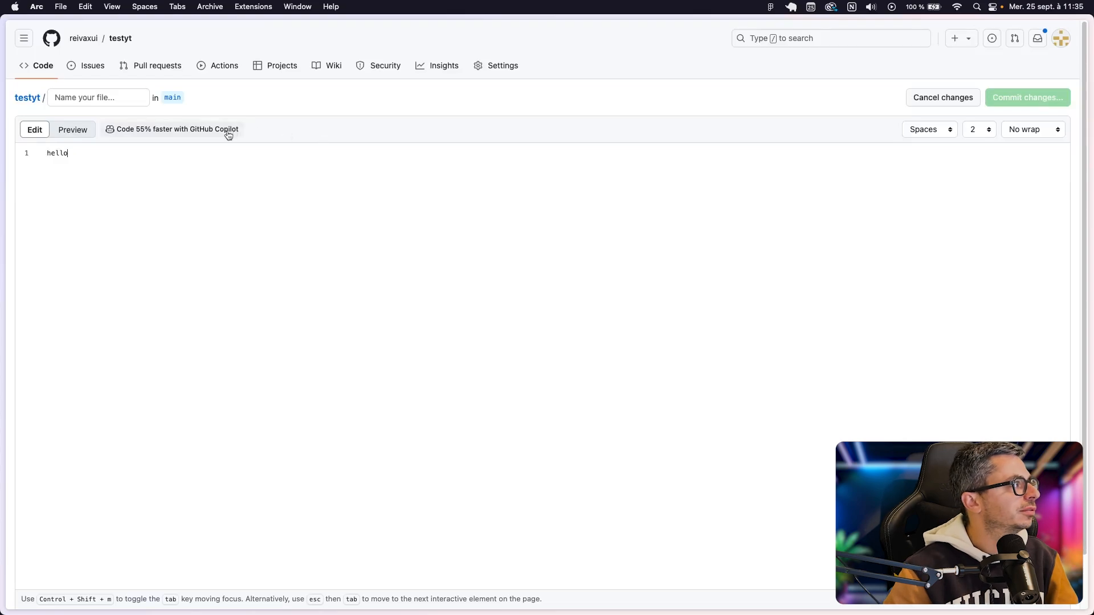
left_click(99, 96)
type("init?")
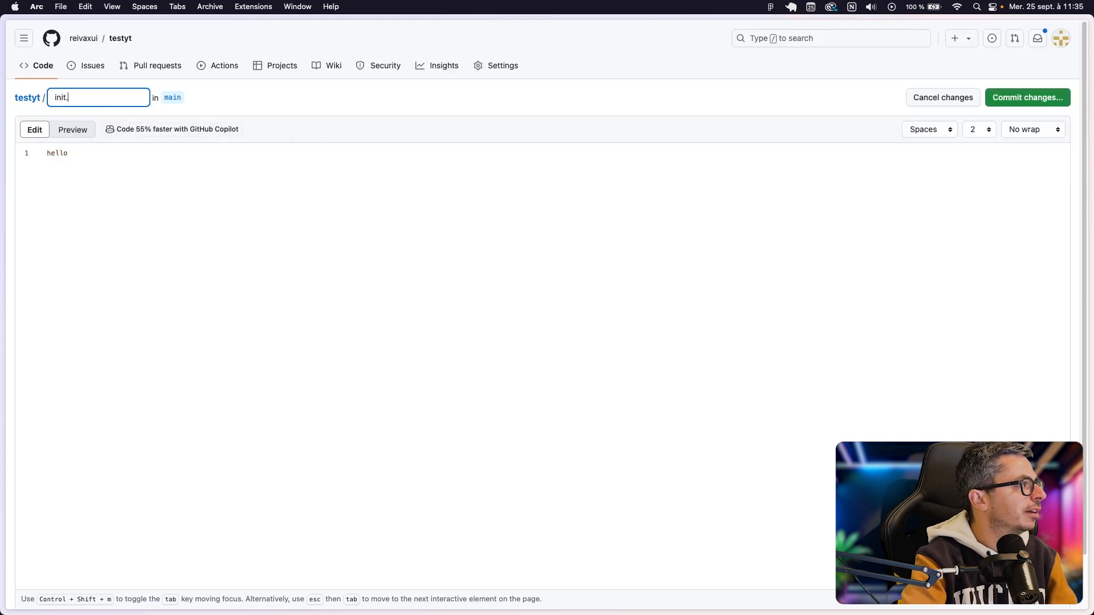
type("text")
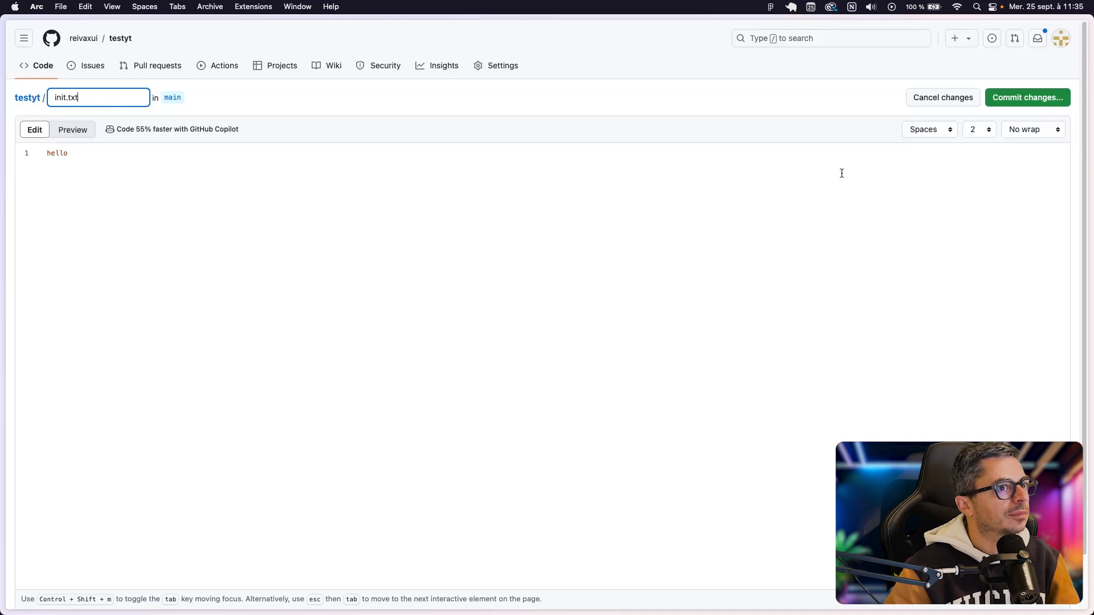
left_click(1002, 100)
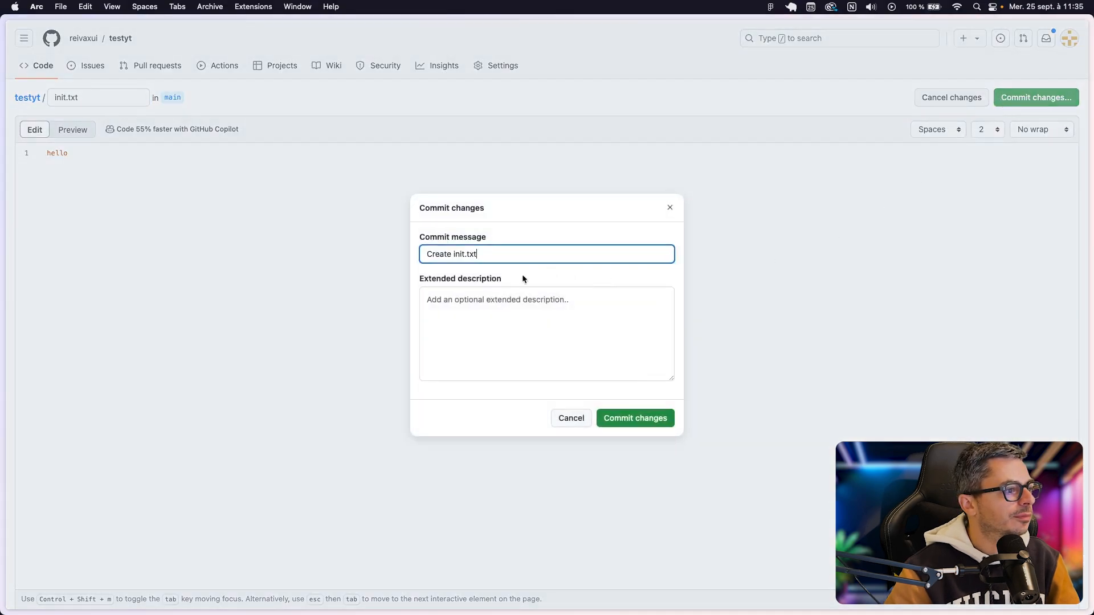
left_click(630, 419)
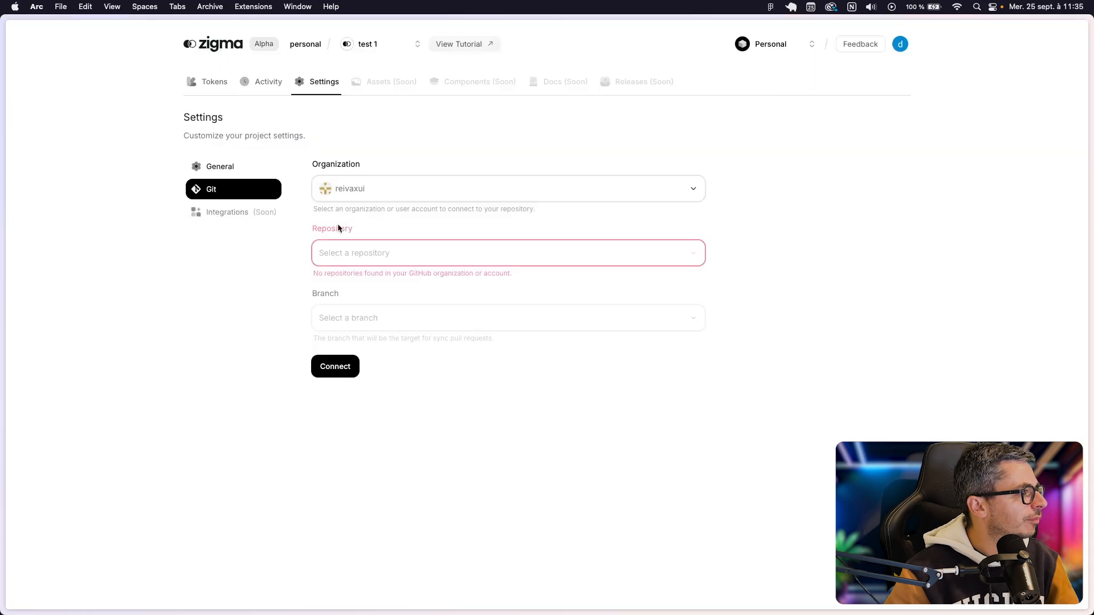
- Reload Zigma's Git settings and connect the project to the GitHub account's testyt repository on the main branch
key("super+r")
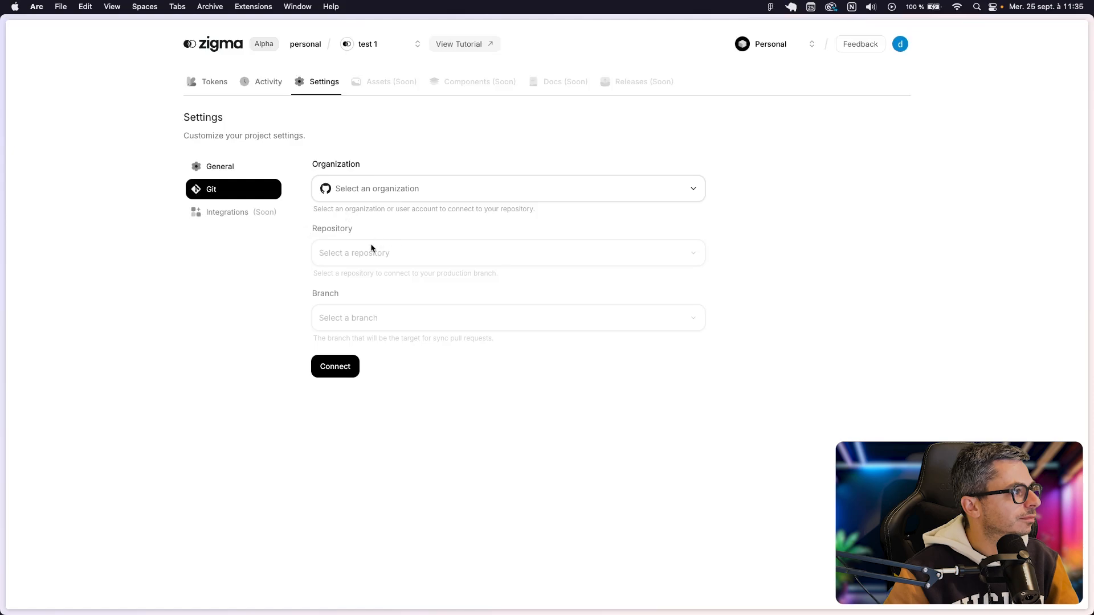
left_click(628, 197)
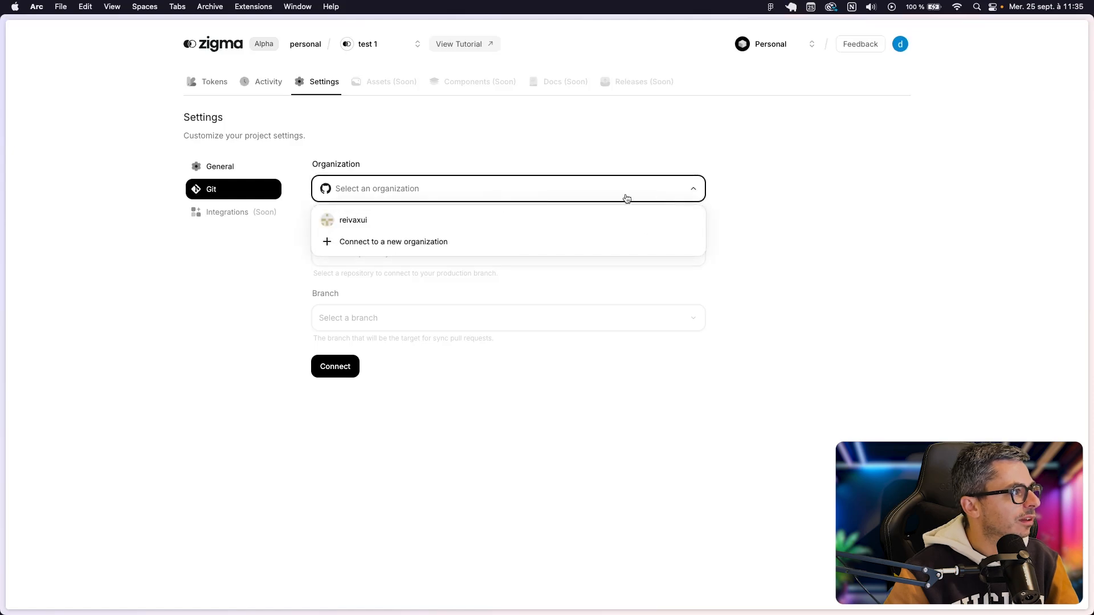
left_click(356, 222)
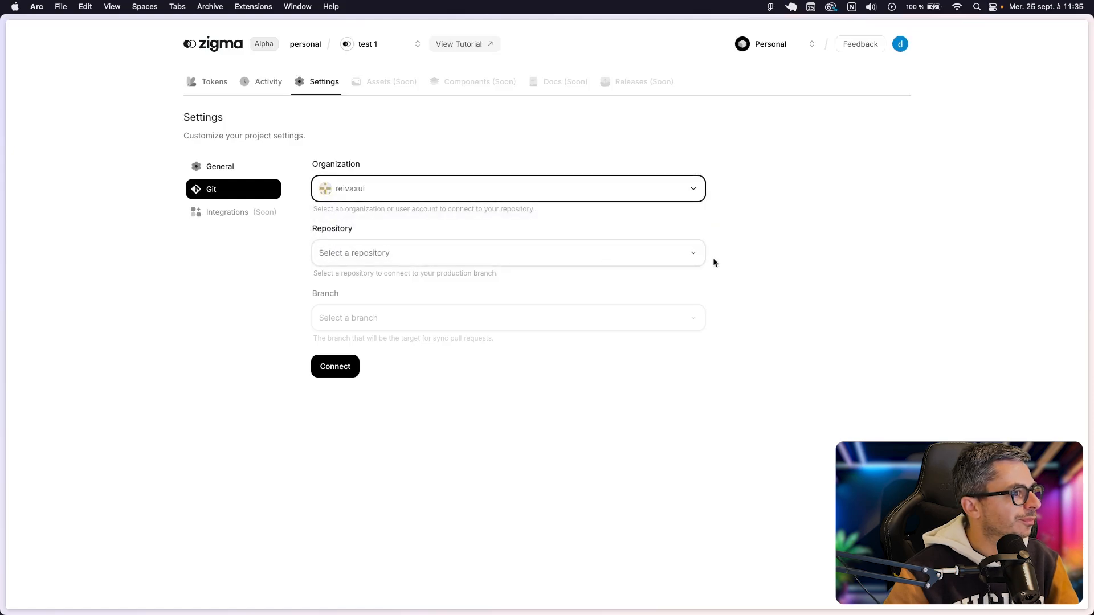
left_click(691, 254)
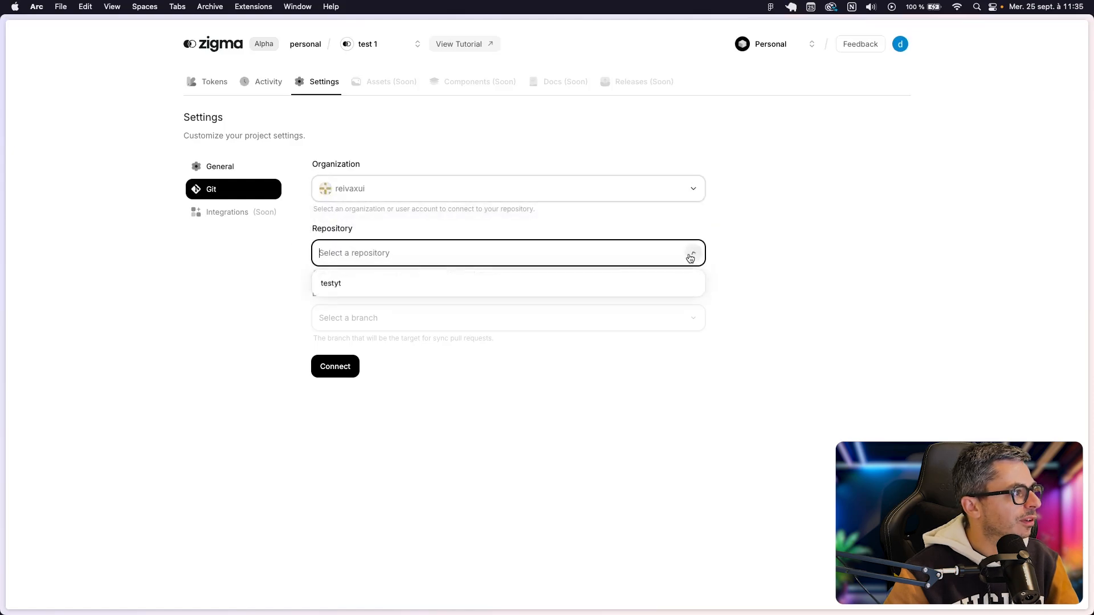
left_click(331, 284)
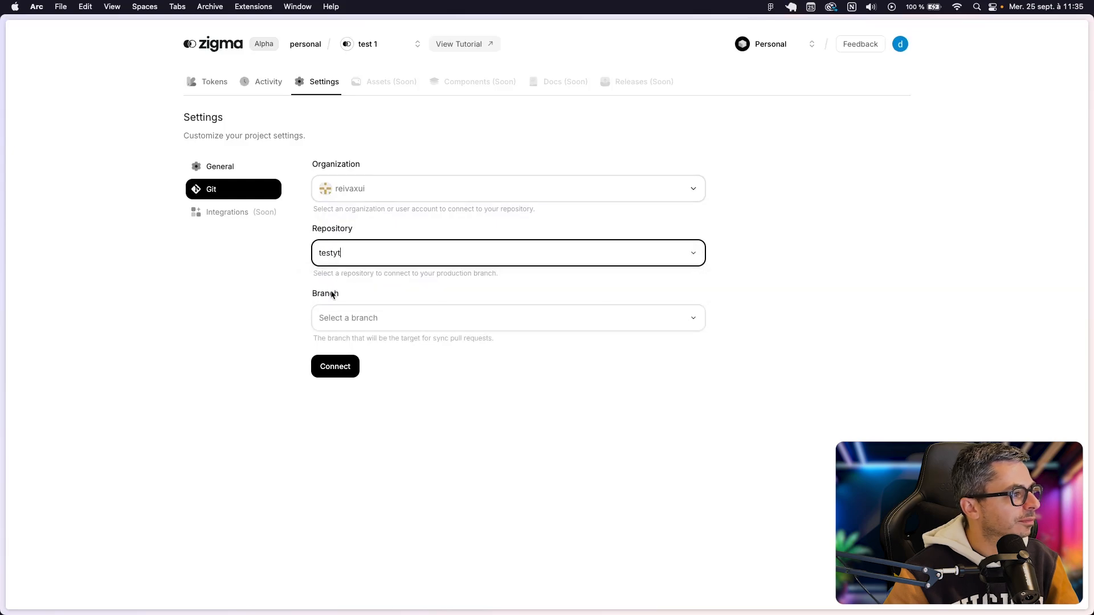
left_click(331, 317)
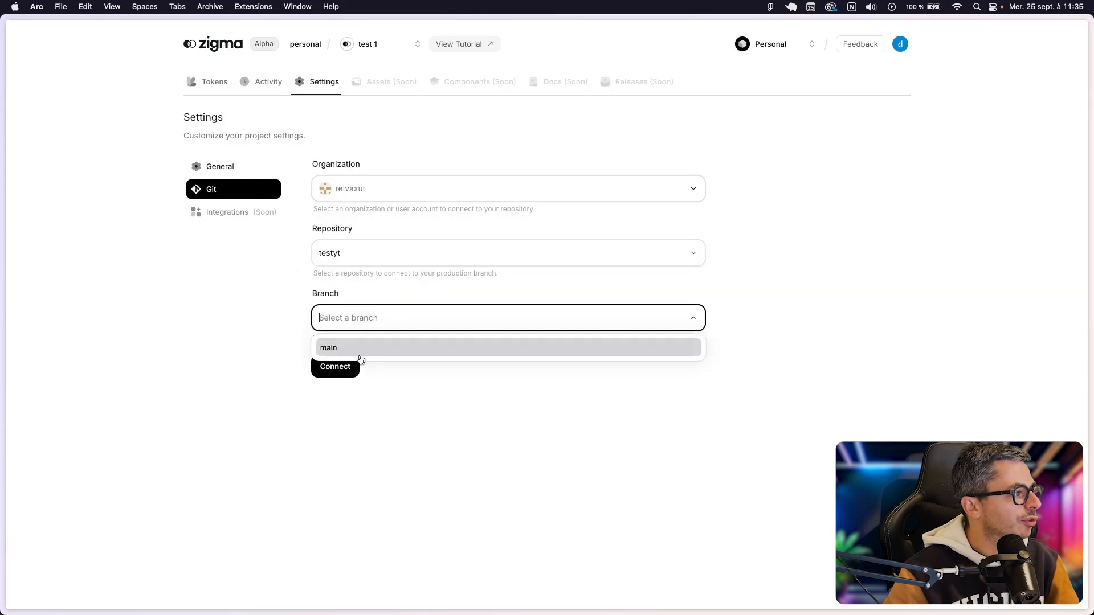
left_click(335, 349)
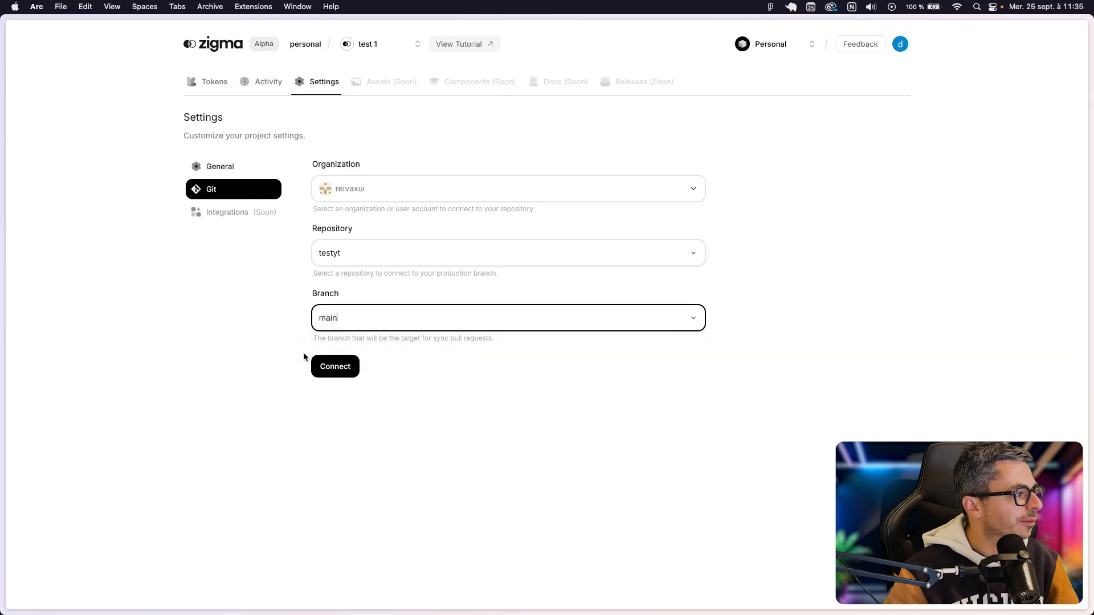
left_click(335, 366)
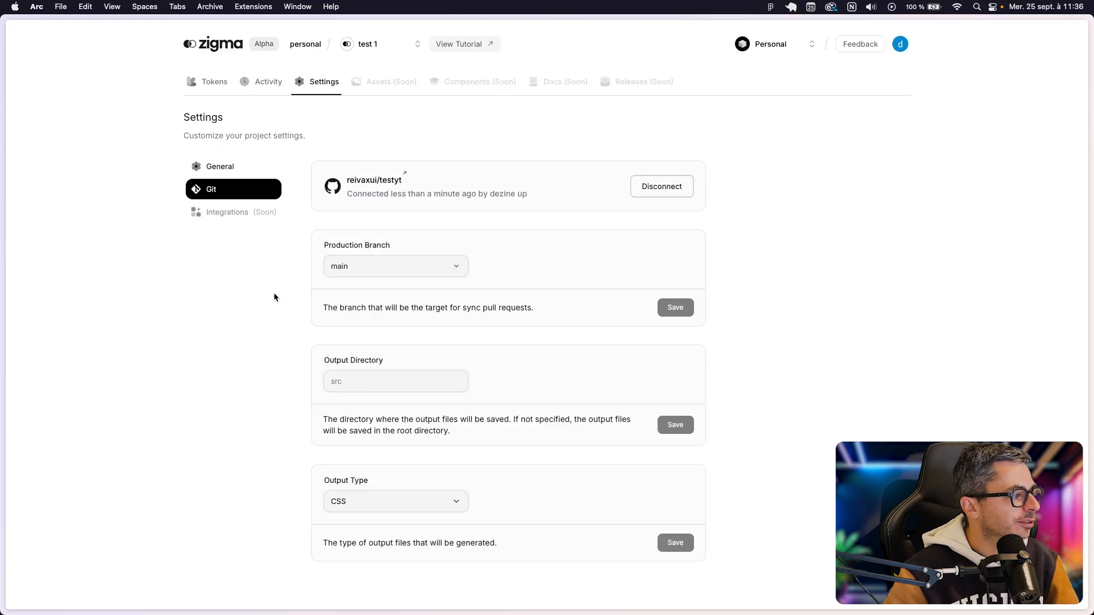
- Examine the output directory setting and the available output types for the connected repository
left_click(345, 381)
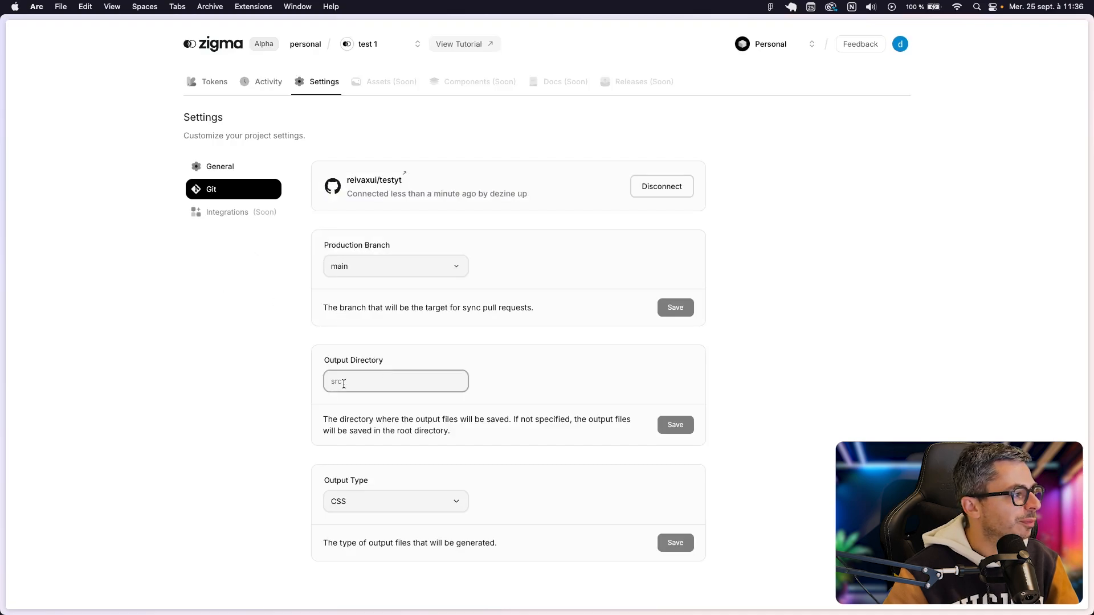
left_click(306, 391)
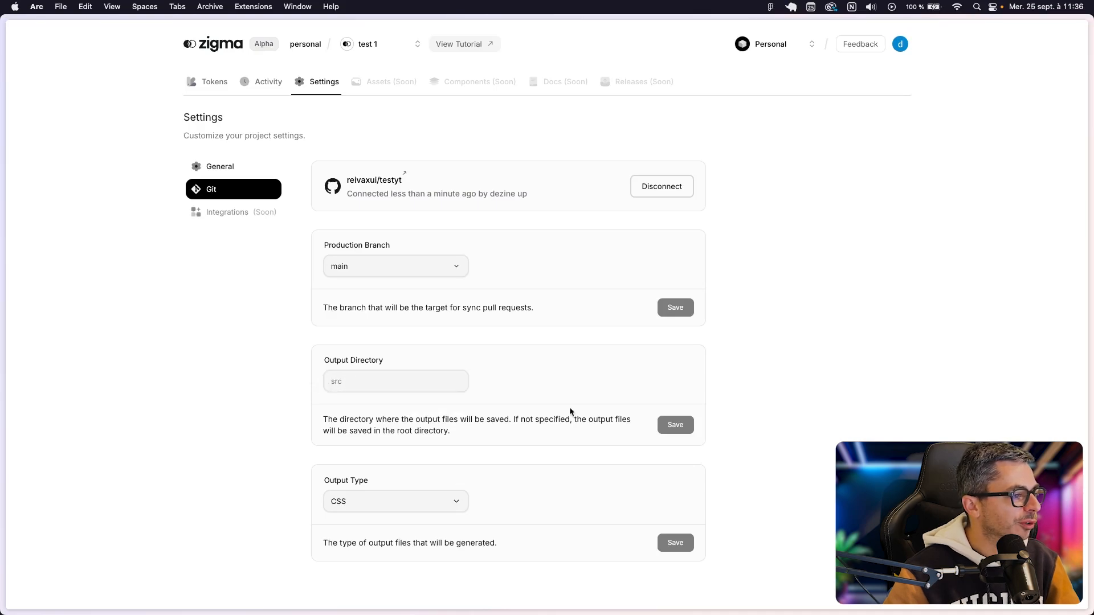
left_click(379, 504)
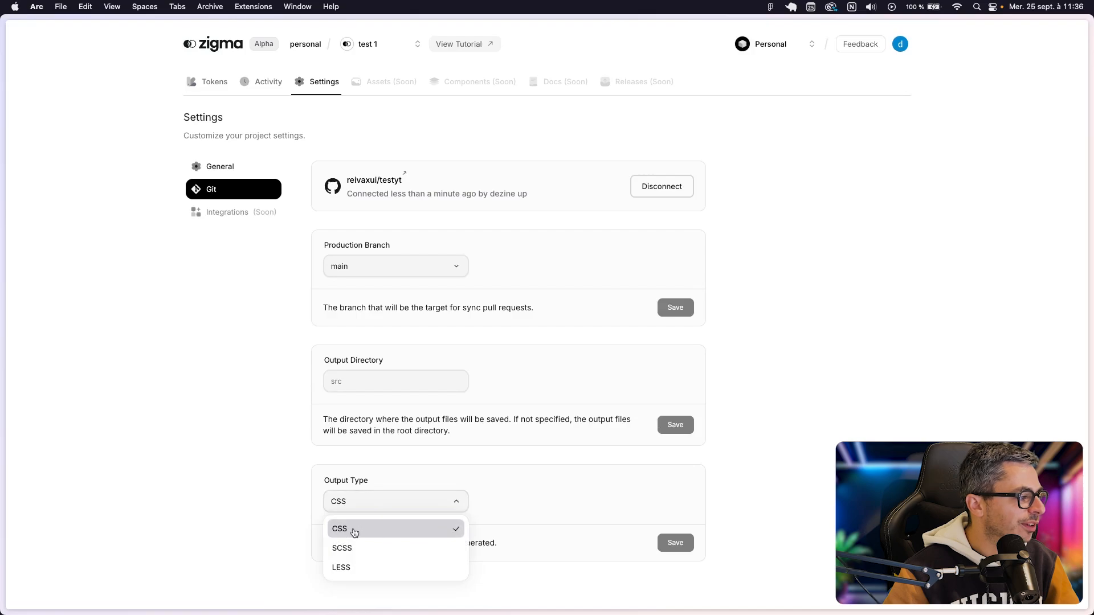
left_click(248, 511)
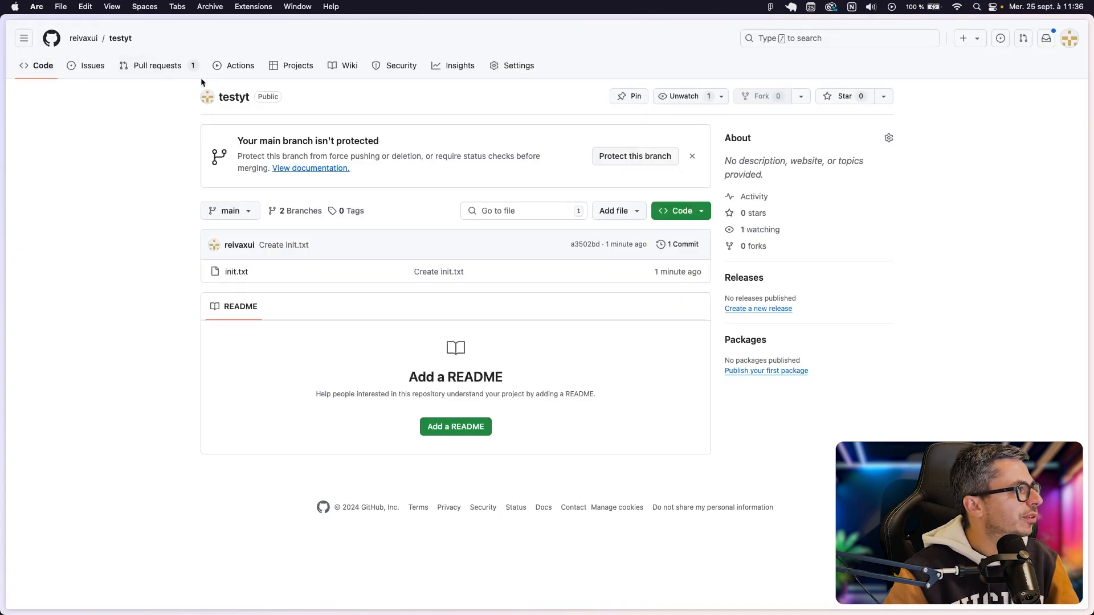
- Merge the open Zigma Design System Tokens & Styles (CSS) pull request #1 into main and delete its source branch
left_click(182, 76)
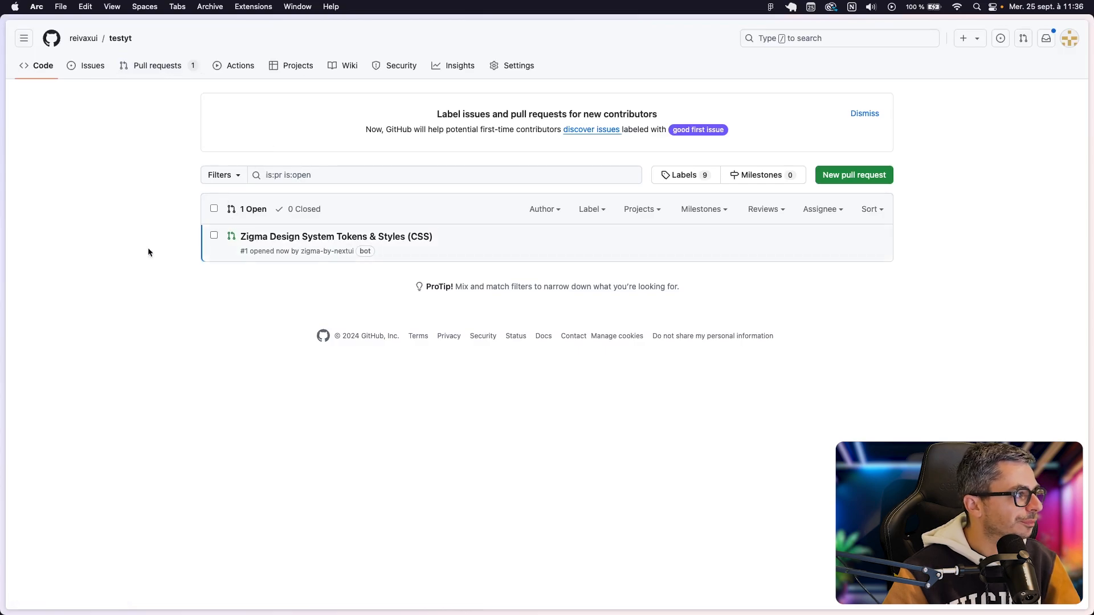
left_click(337, 238)
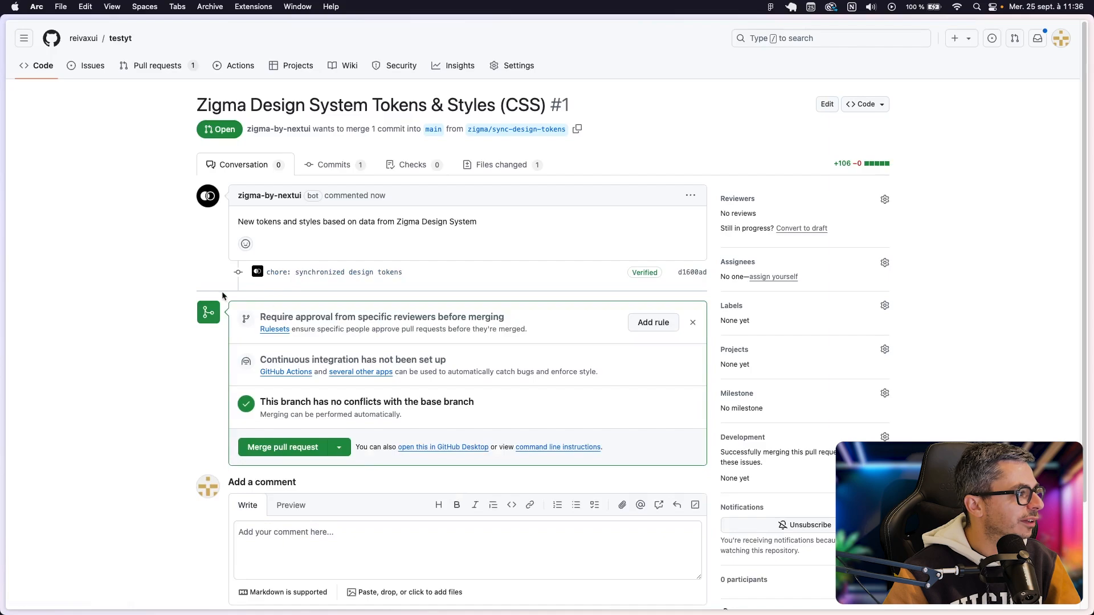
left_click(282, 449)
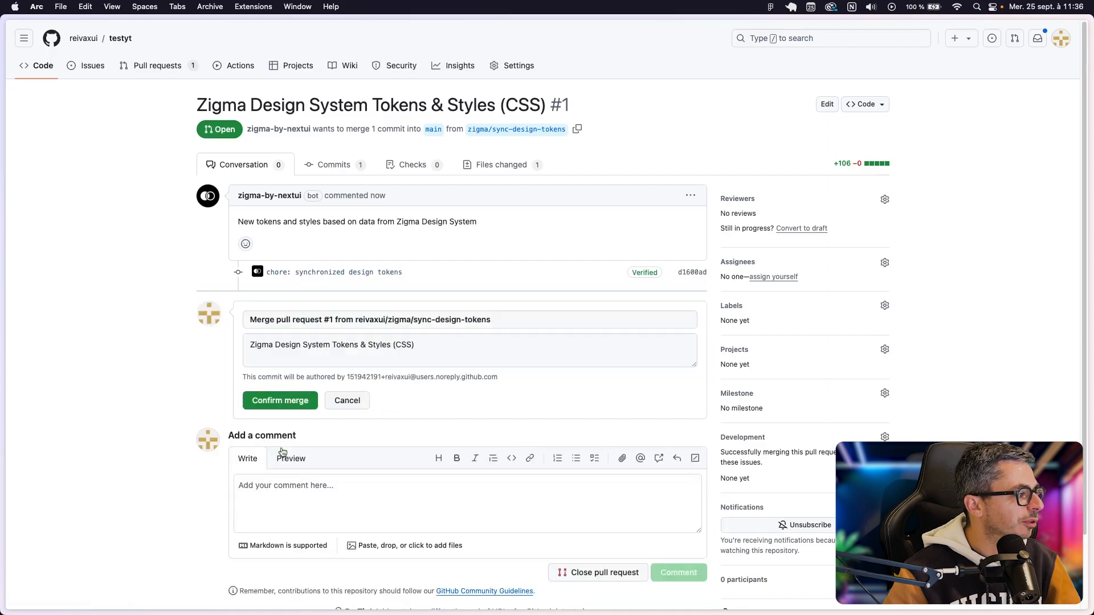
left_click(288, 402)
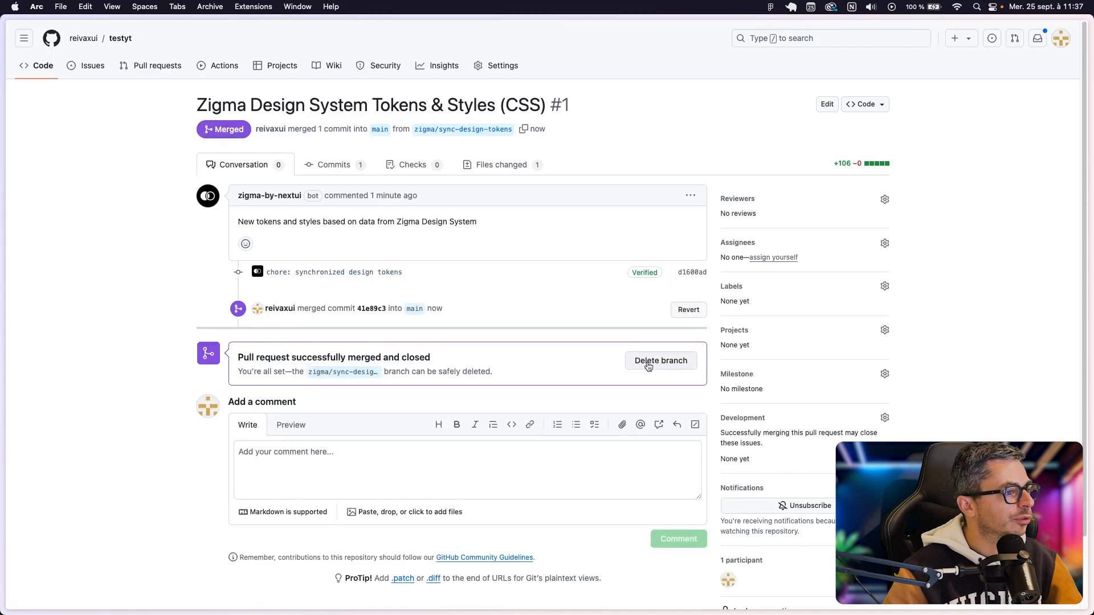
left_click(673, 363)
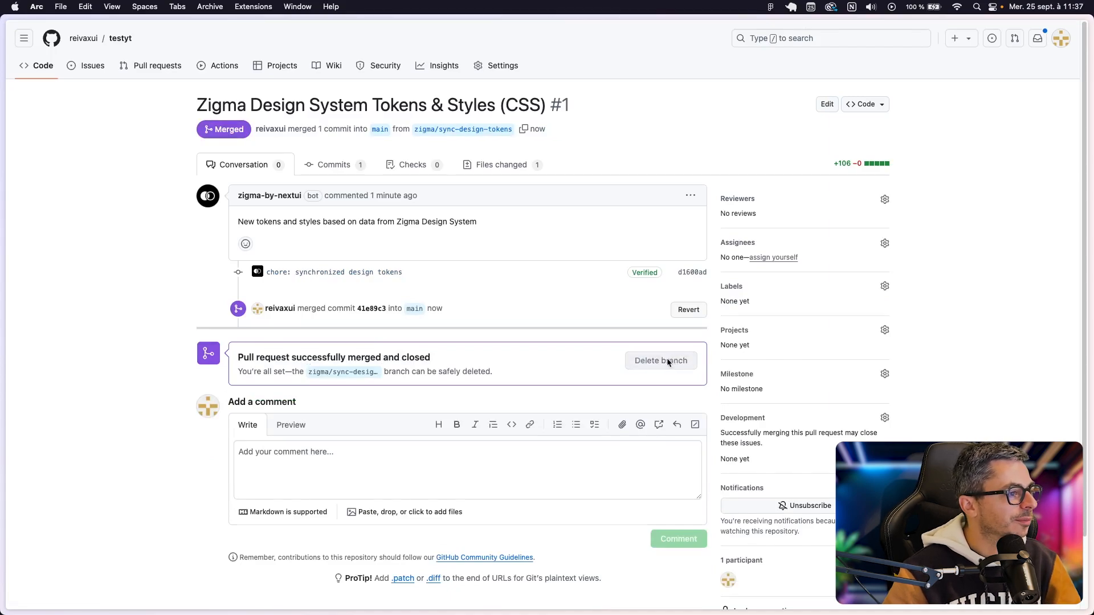
- Open colors.css in the testyt repository's code and search for "aqua" to check the aqua-50 color value
left_click(46, 70)
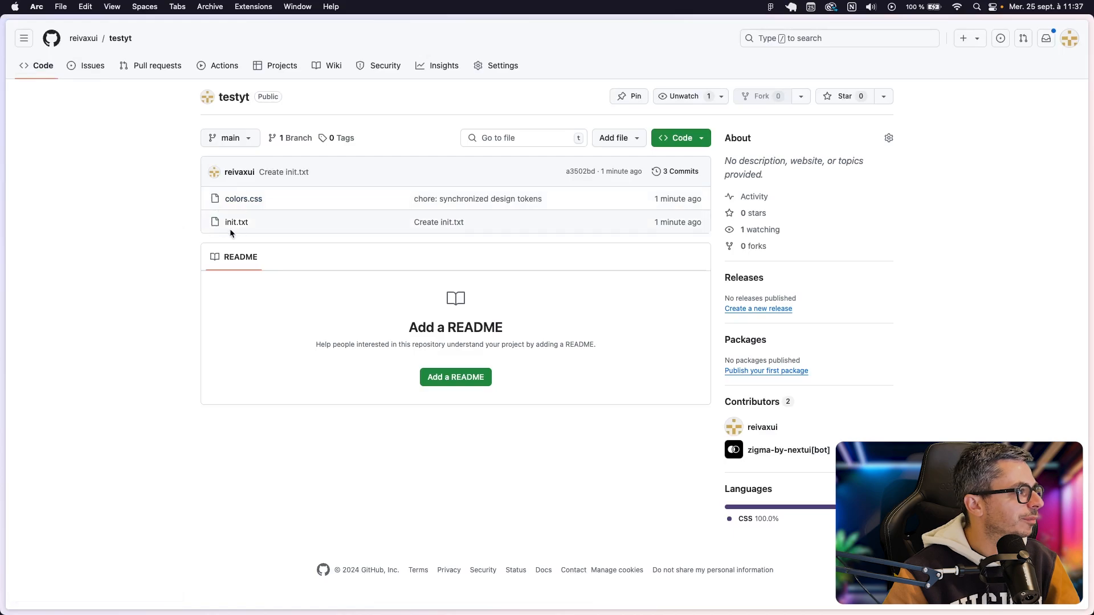
left_click(242, 200)
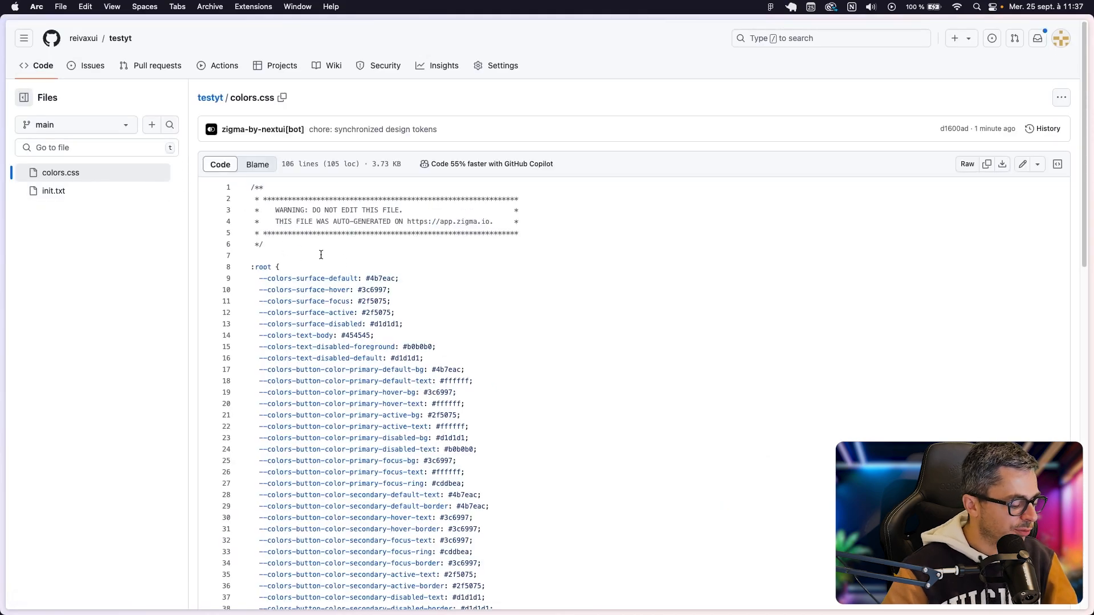
key("super+f")
type("aqua")
key("Return")
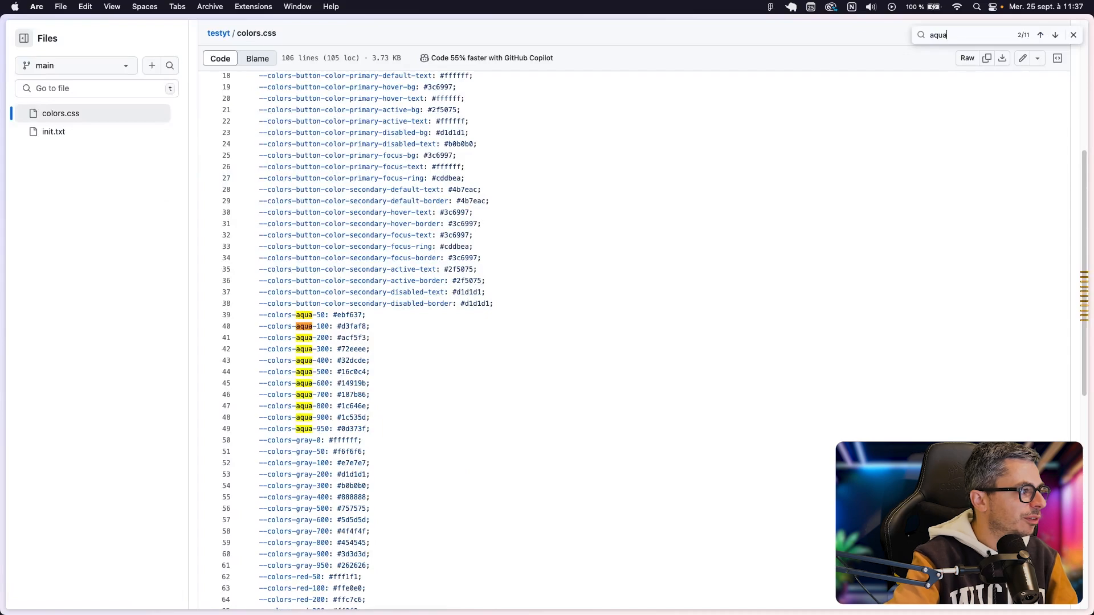
left_click_drag(364, 315, 340, 314)
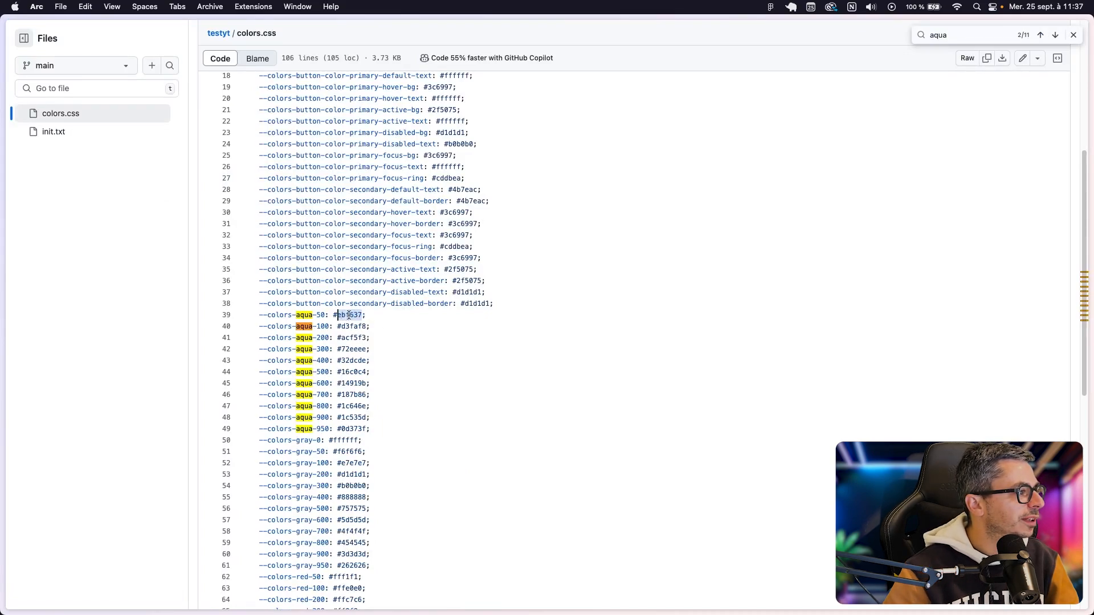
left_click(365, 315)
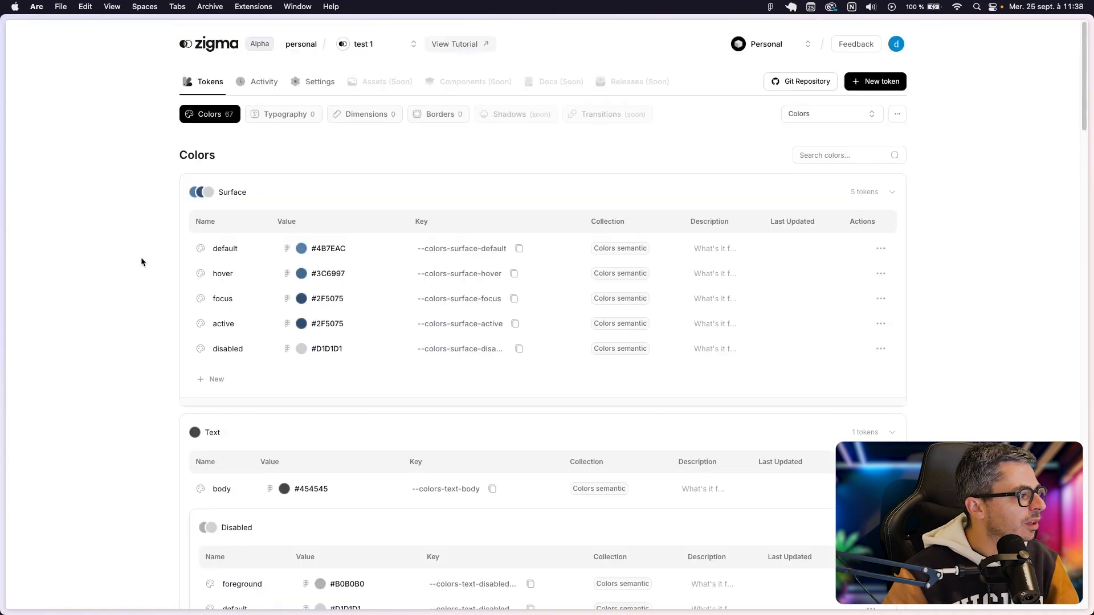
- In the Zigma project's color tokens, change the Aqua 50 token to pink #F536A7 and publish the change
scroll(141, 262, "down", 10)
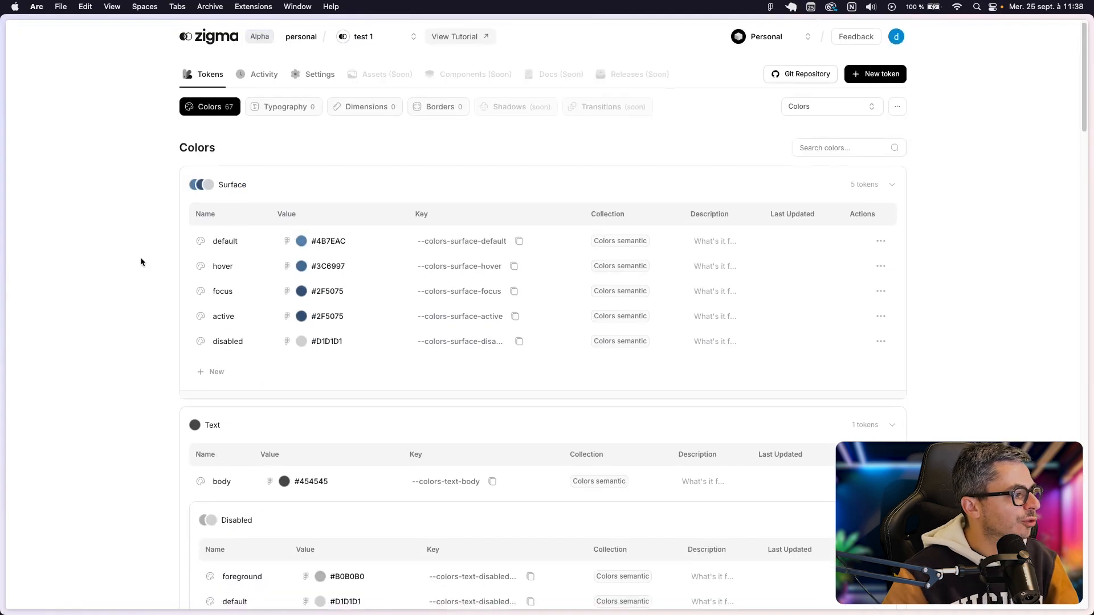
scroll(142, 262, "down", 1)
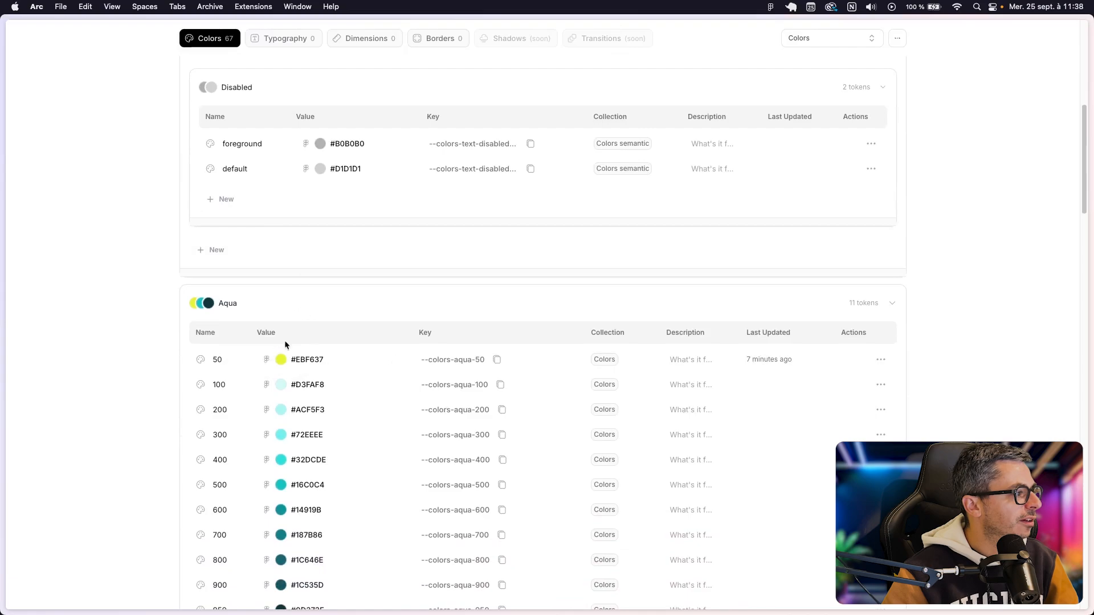
left_click(281, 361)
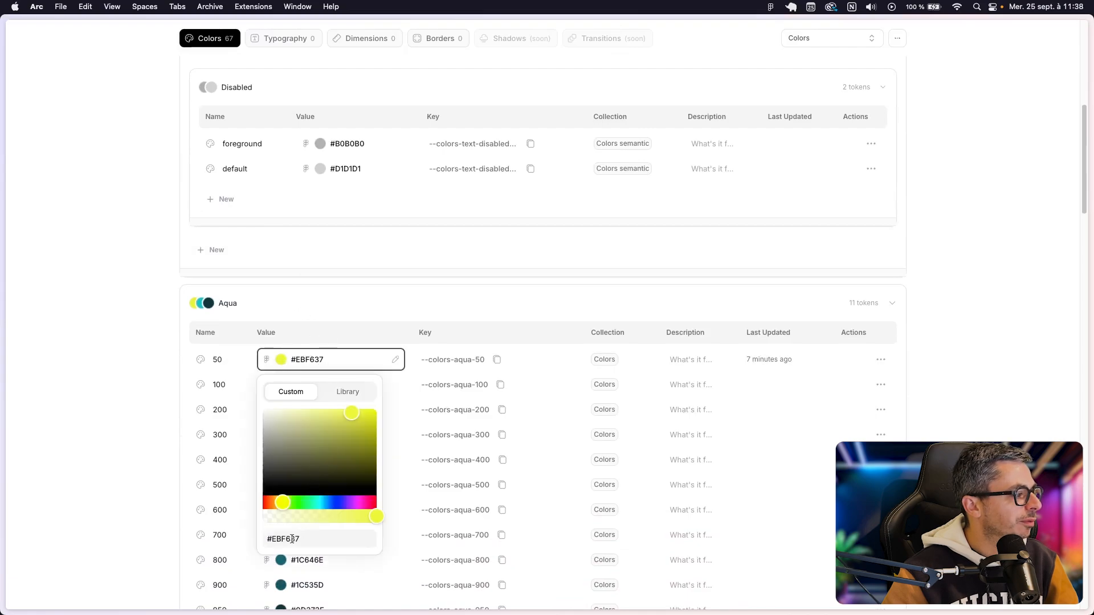
left_click_drag(342, 501, 365, 504)
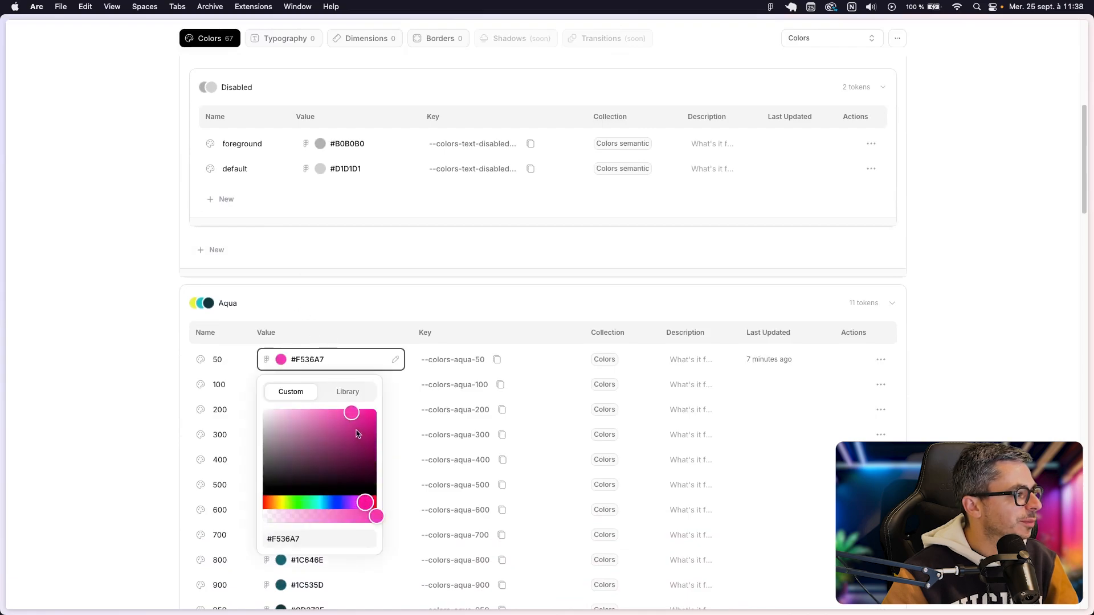
left_click(82, 353)
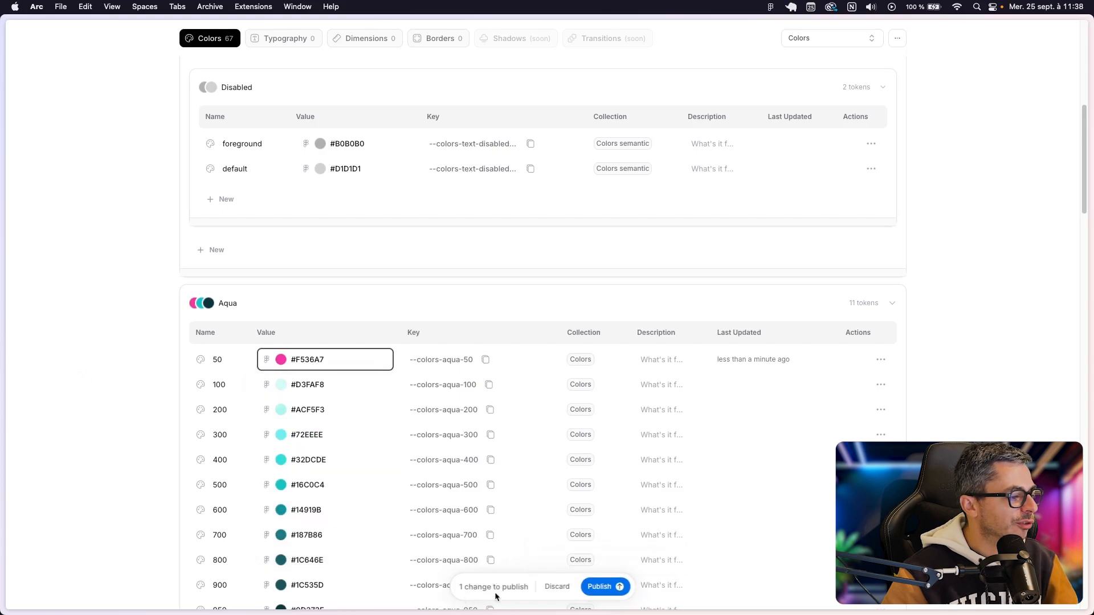
left_click(606, 588)
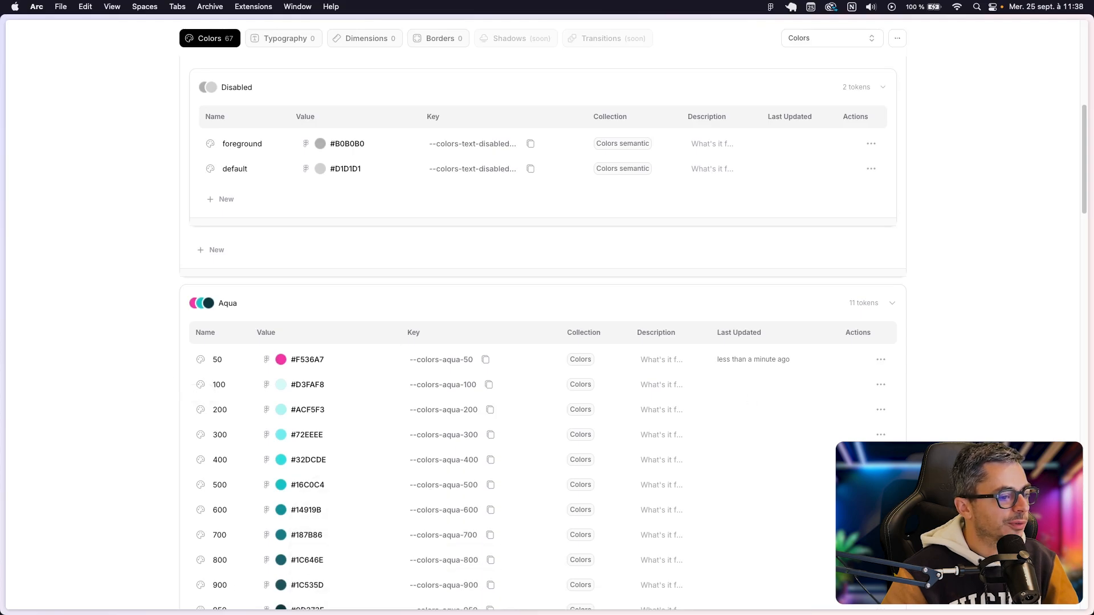
- Switch to Figma to check the aqua 50 variable's color, and return to the browser
key("super+Tab")
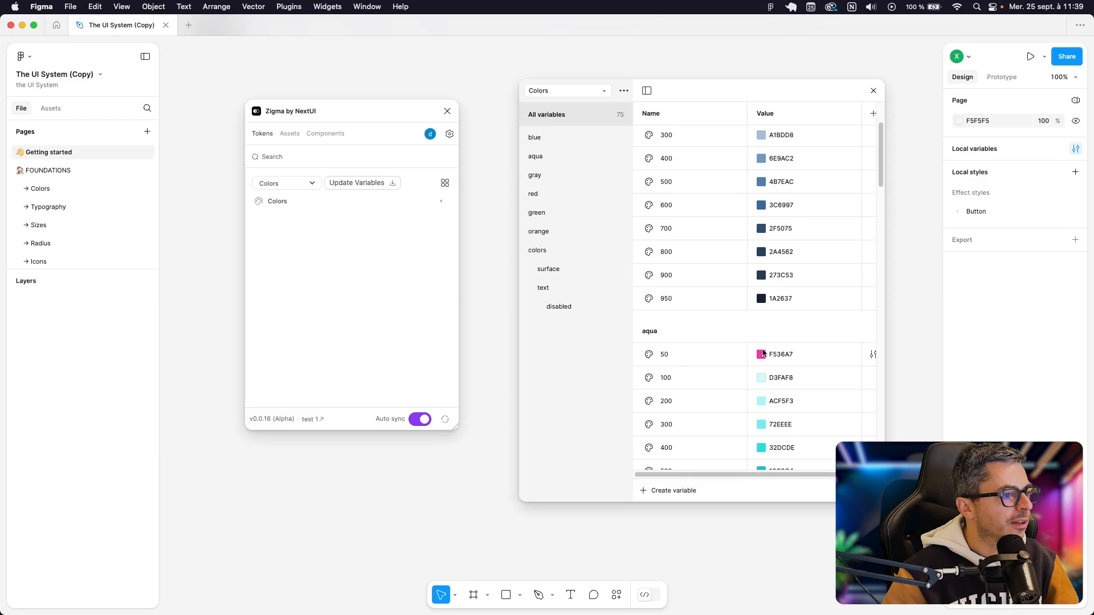
key("super+Tab")
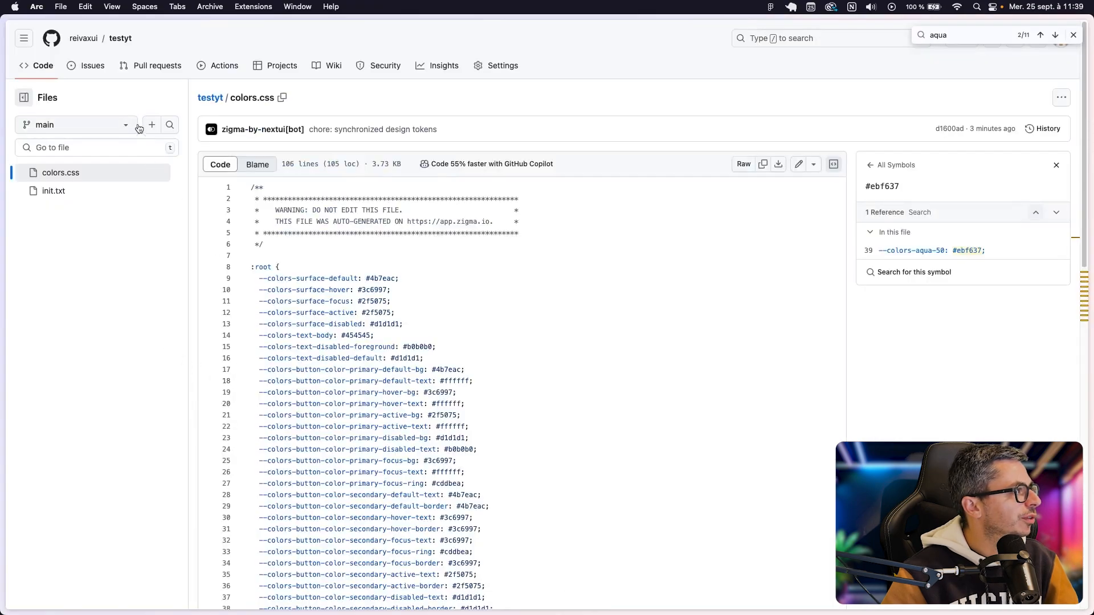
- Refresh the testyt repository, open pull request #2 and compare its commit's aqua-50 change with the token in Zigma
key("super+r")
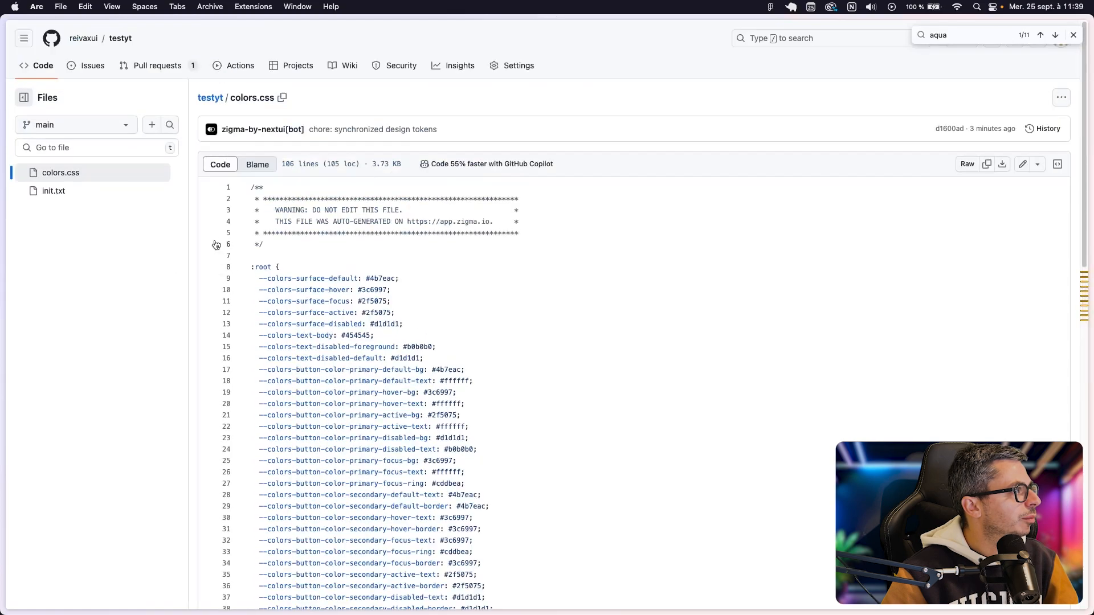
left_click(151, 67)
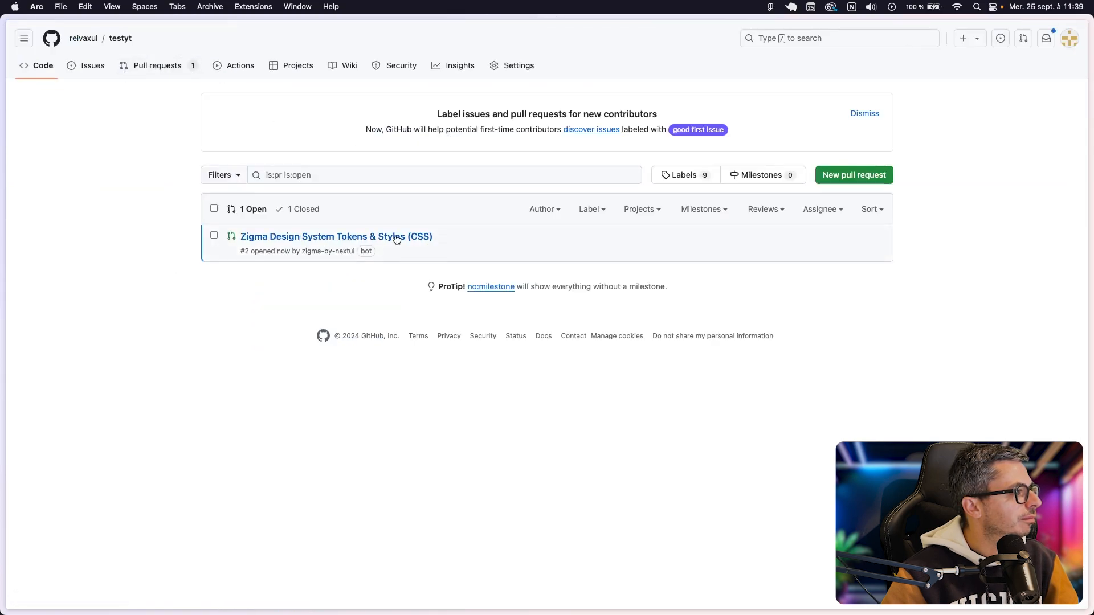
left_click(379, 239)
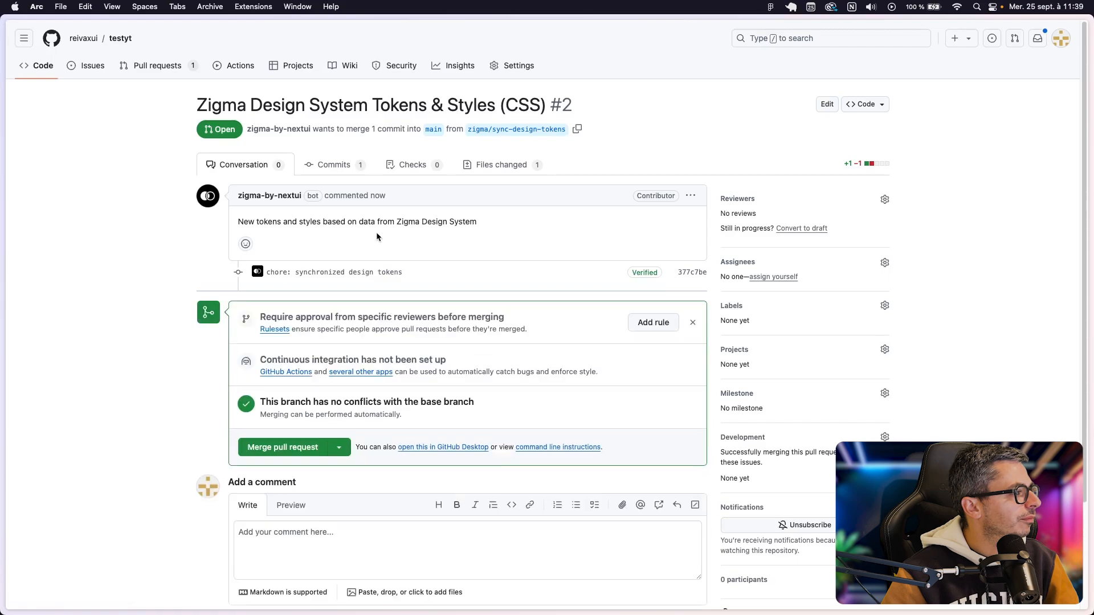
left_click(321, 275)
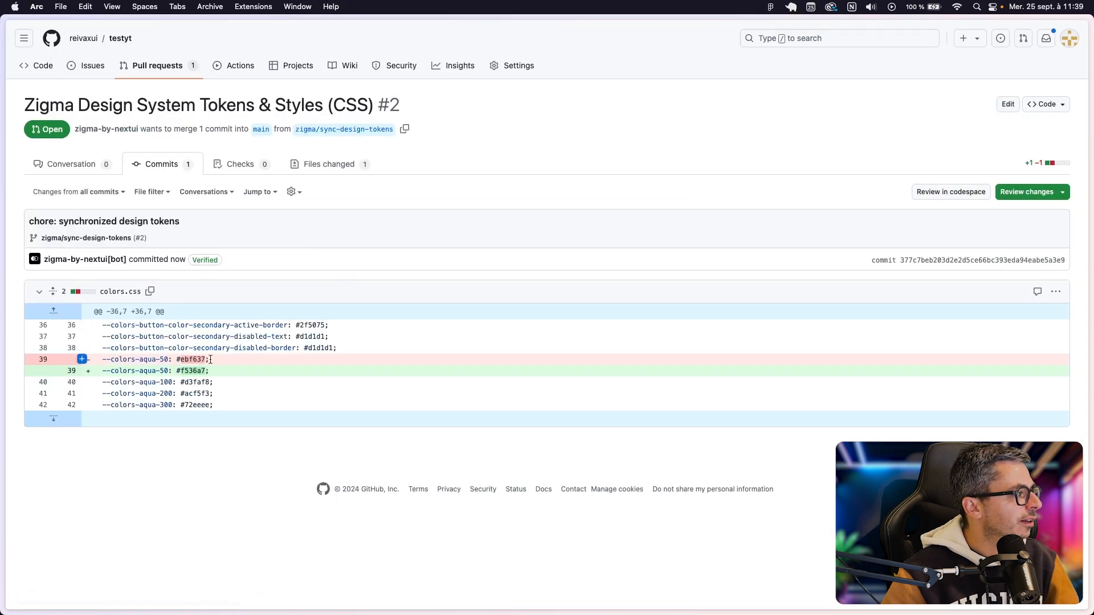
left_click_drag(209, 374, 198, 361)
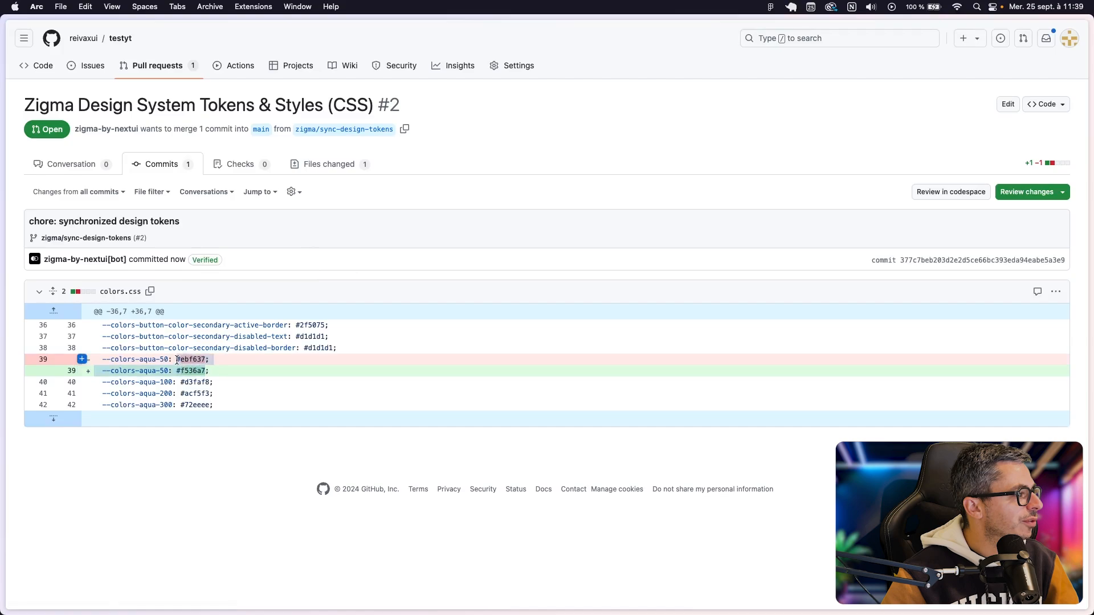
left_click(209, 361)
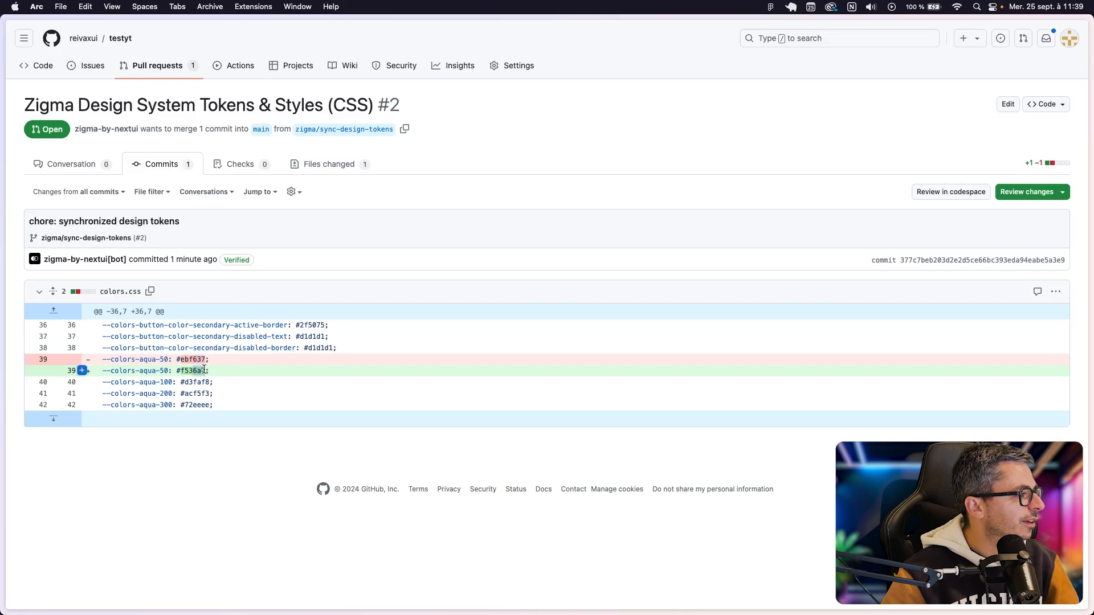
key("ctrl+Tab")
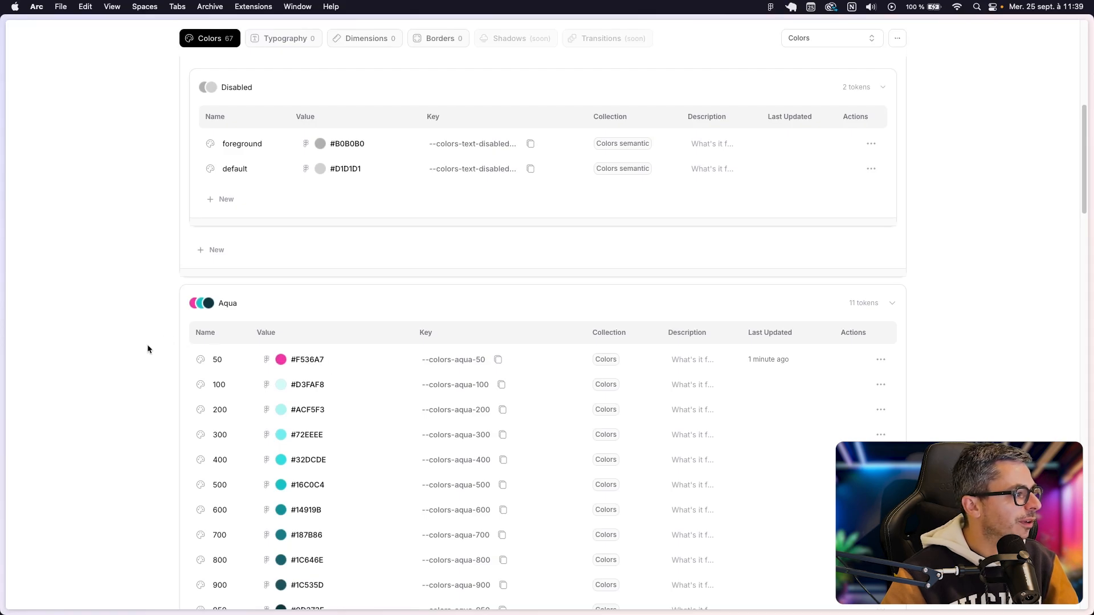
- Submit a review approving the changes in pull request #2, without a comment
left_click(1058, 193)
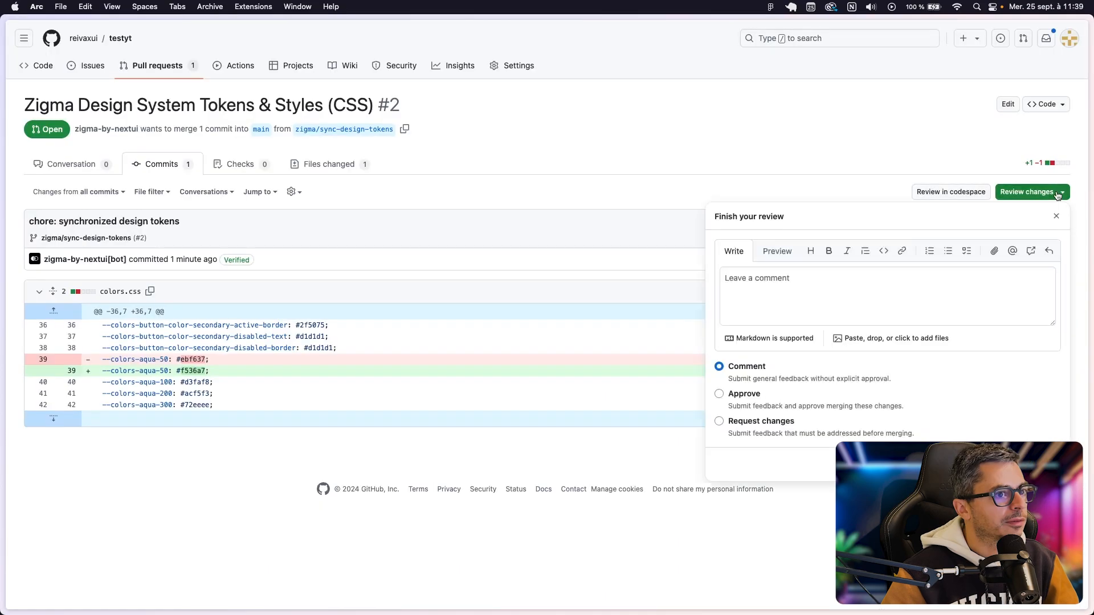
left_click(740, 396)
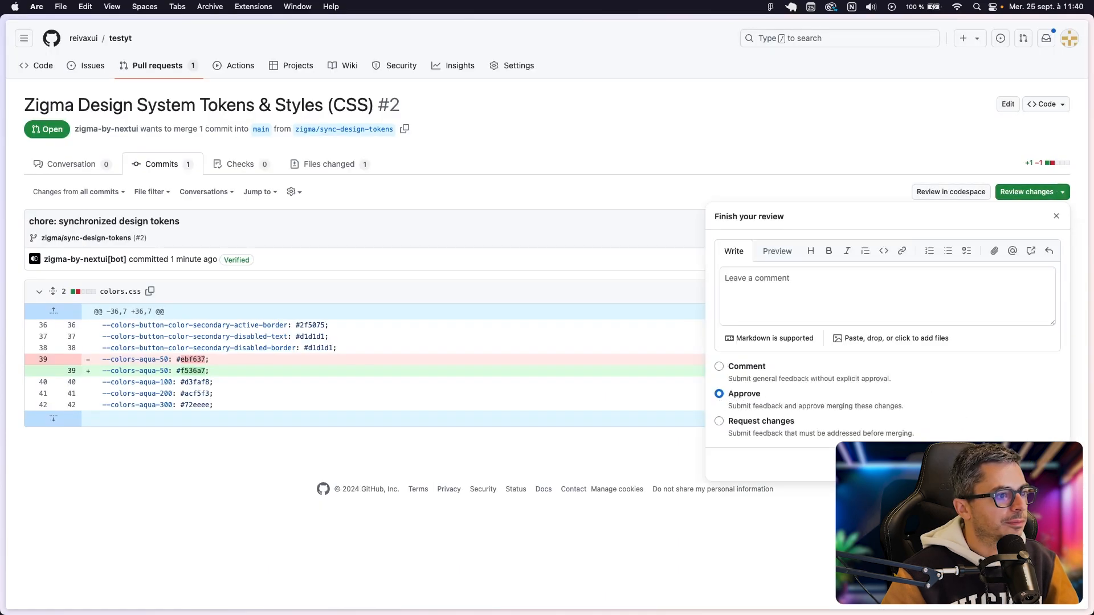
left_click(1031, 465)
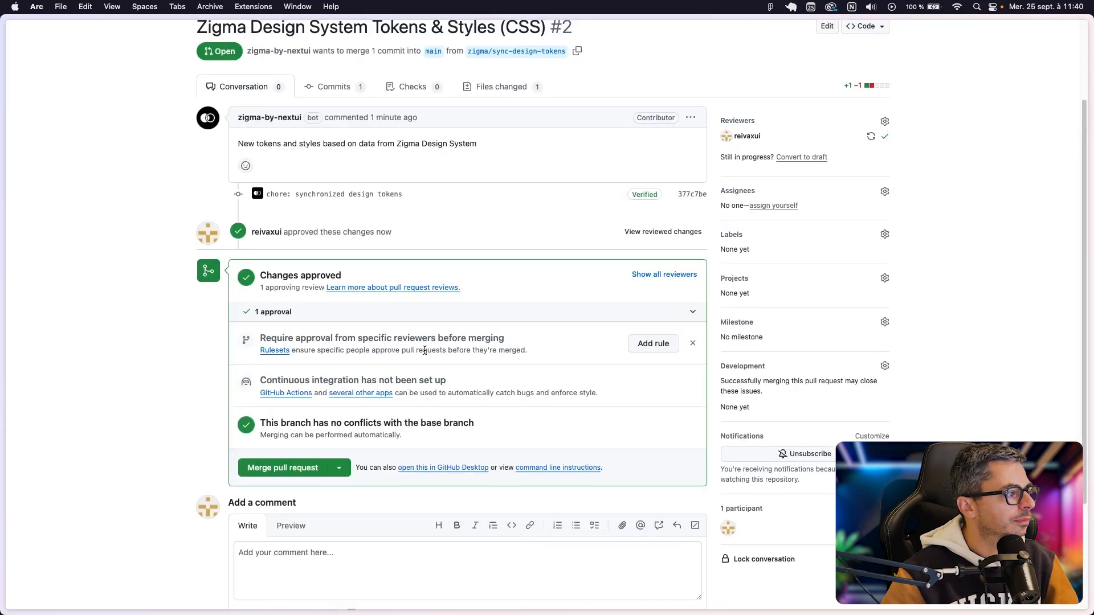
- Merge the approved pull request #2 into main and delete the zigma/sync-design-tokens branch
left_click(273, 469)
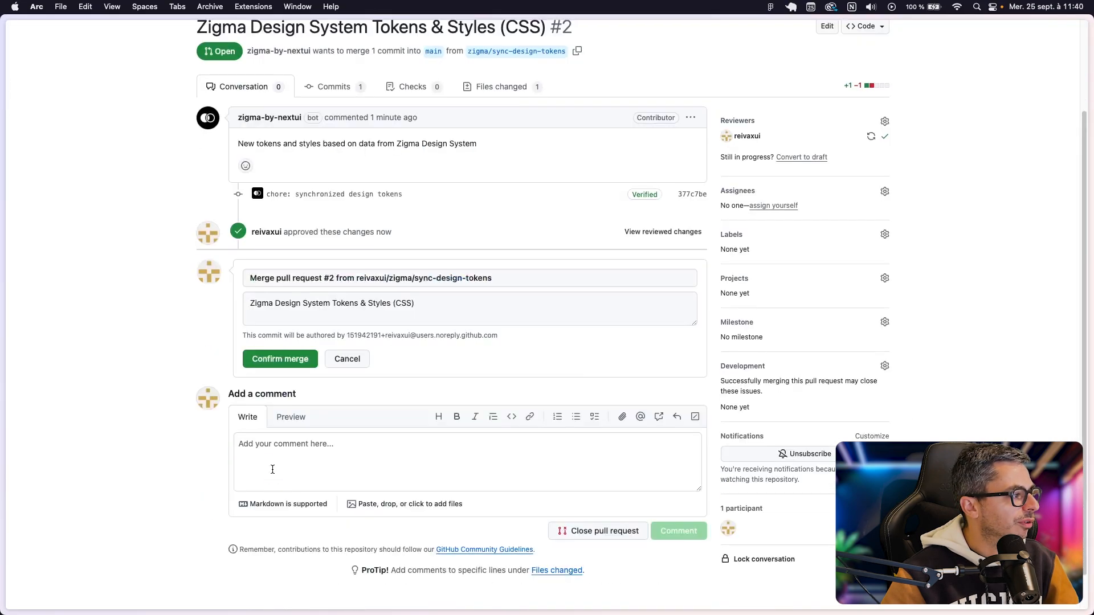
left_click(275, 356)
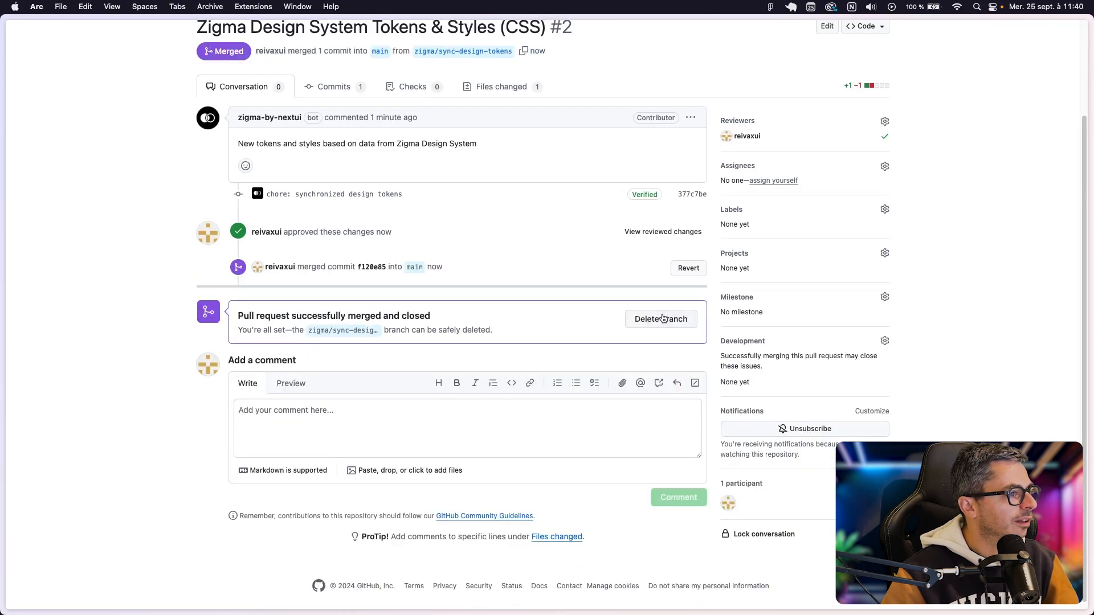
left_click(662, 318)
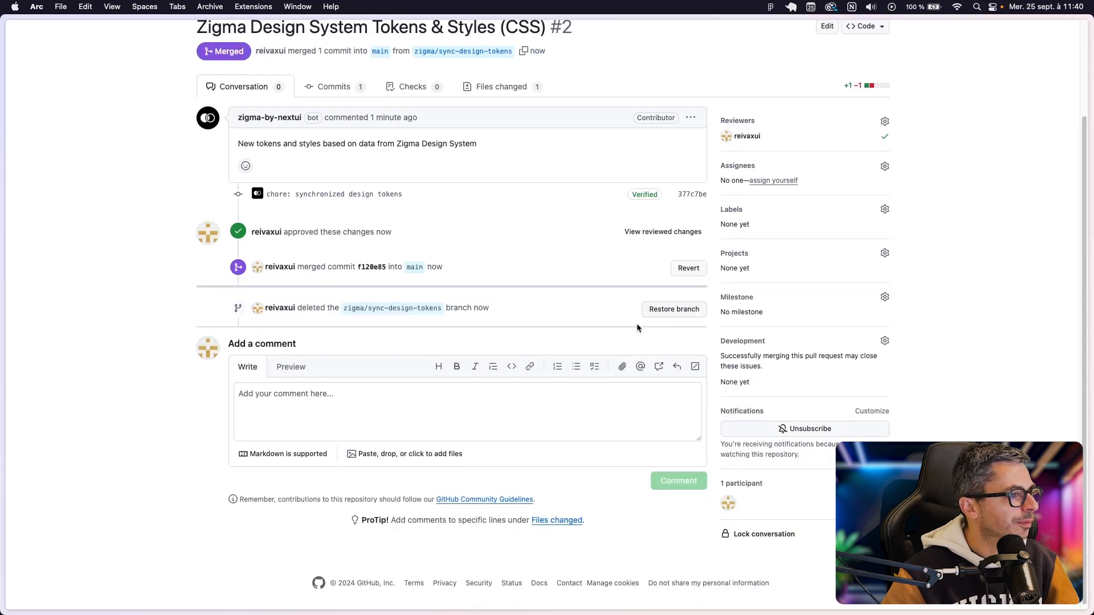
scroll(319, 143, "up", 3)
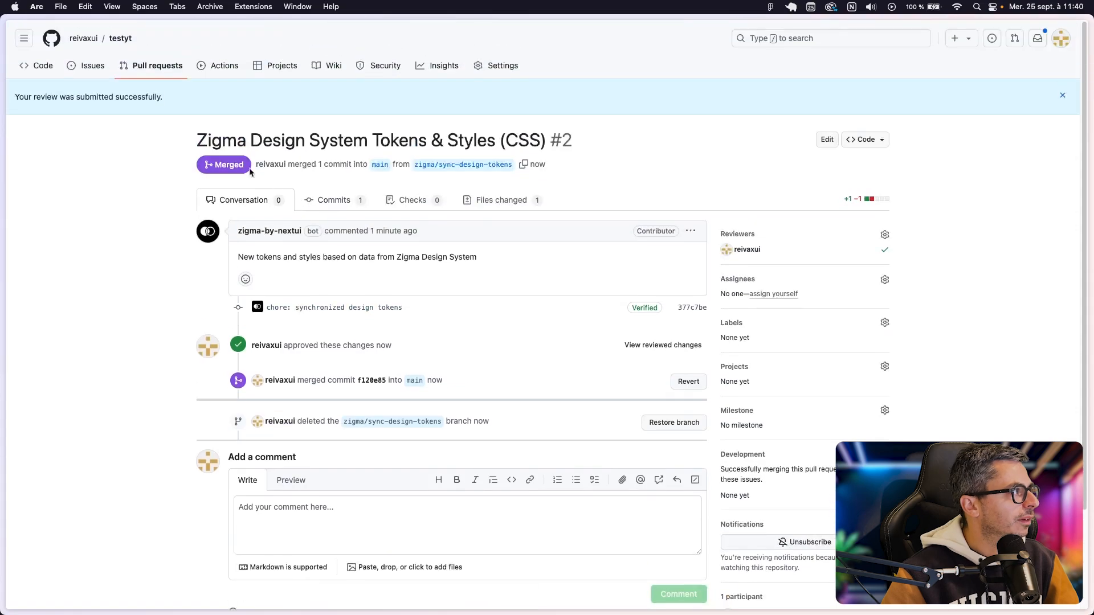
- Reopen colors.css on the main branch and search for "aqu" to check the merged aqua-50 value
left_click(40, 66)
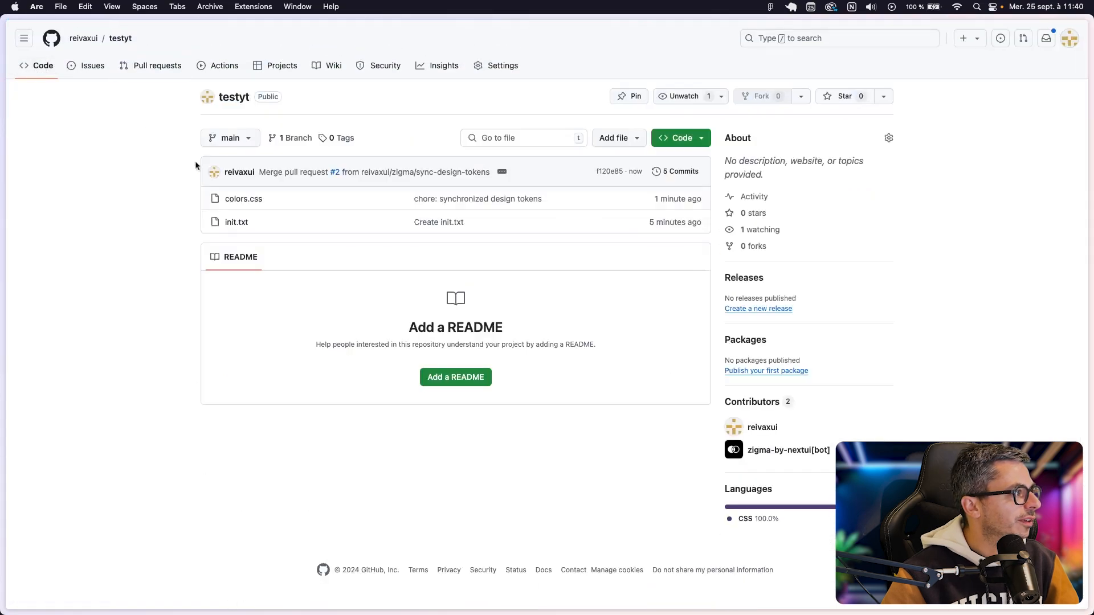
left_click(243, 199)
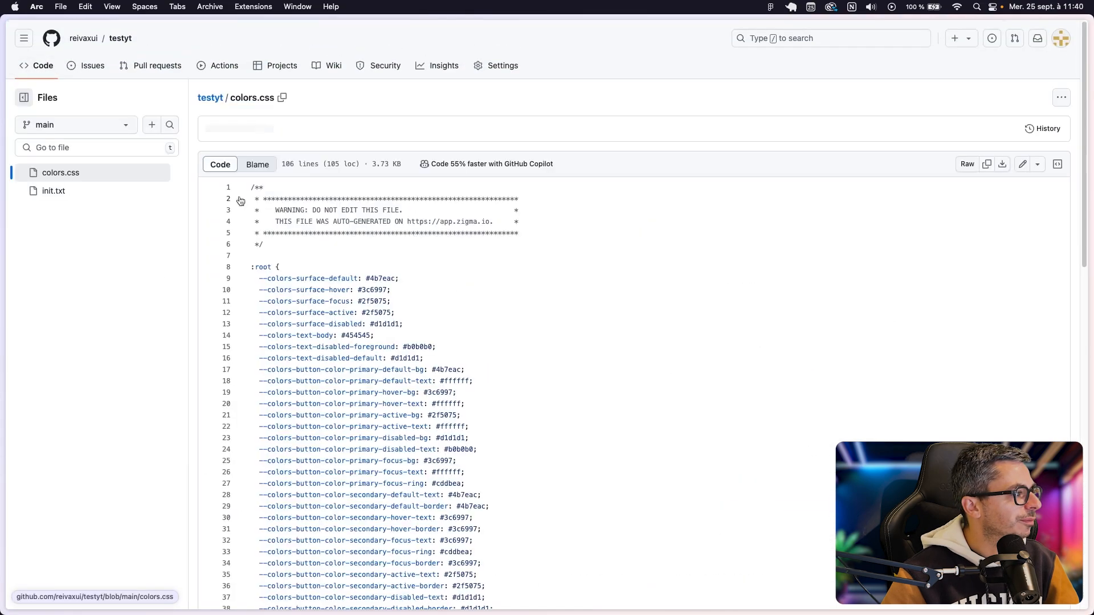
key("super+f")
type("aqu")
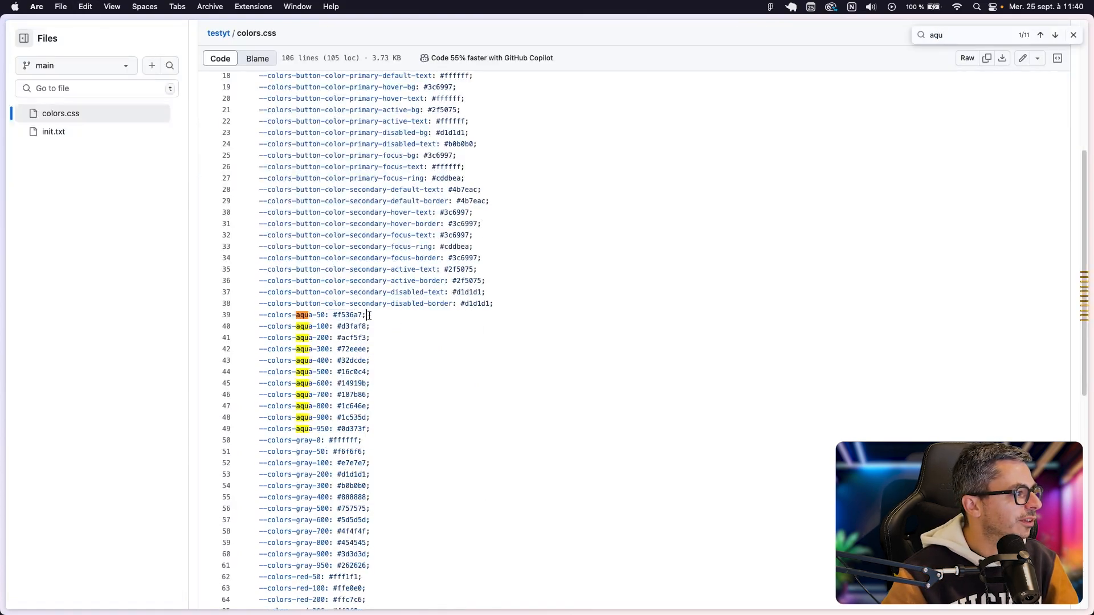
- Highlight the --colors-aqua-50 declaration in colors.css to check its merged value
left_click_drag(366, 315, 266, 314)
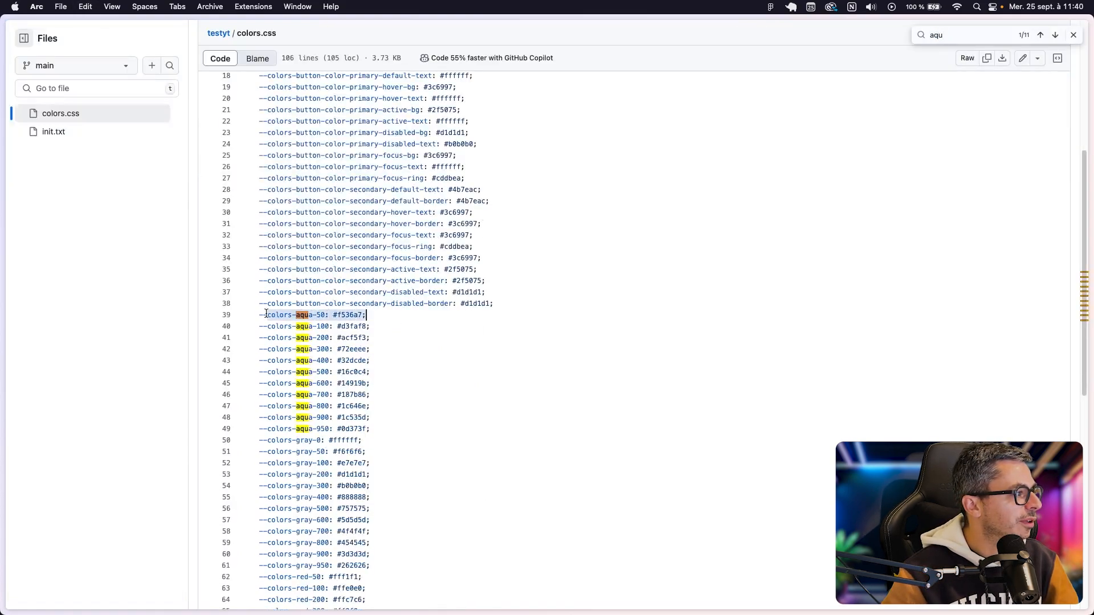
left_click(369, 315)
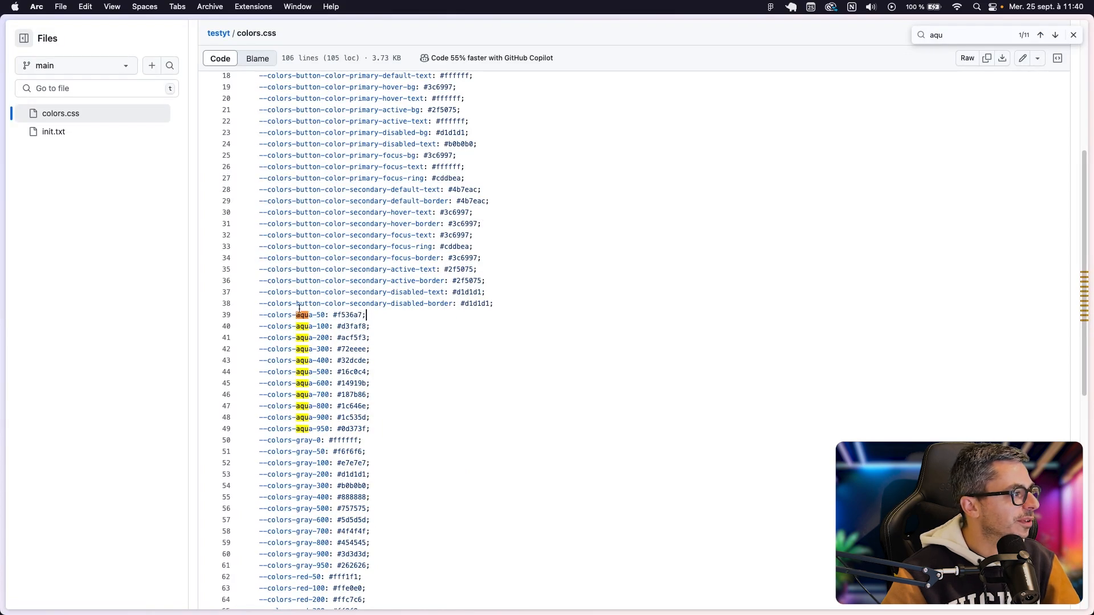
- Switch to the Zigma project and add a new color token directly in the Text group, outside its Disabled subgroup
key("ctrl+Tab")
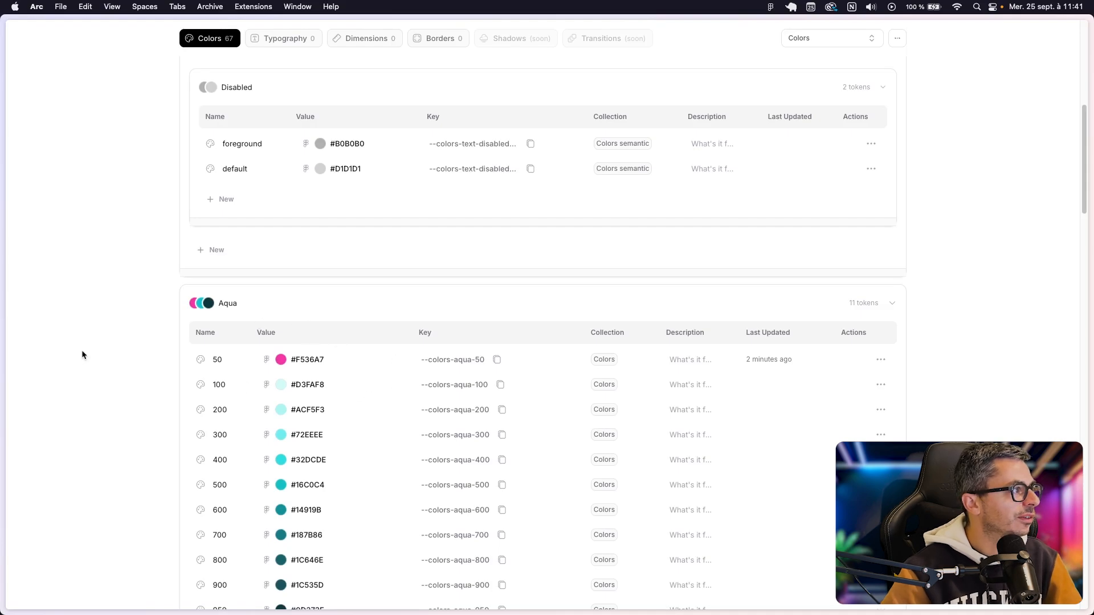
scroll(91, 355, "up", 3)
left_click(218, 433)
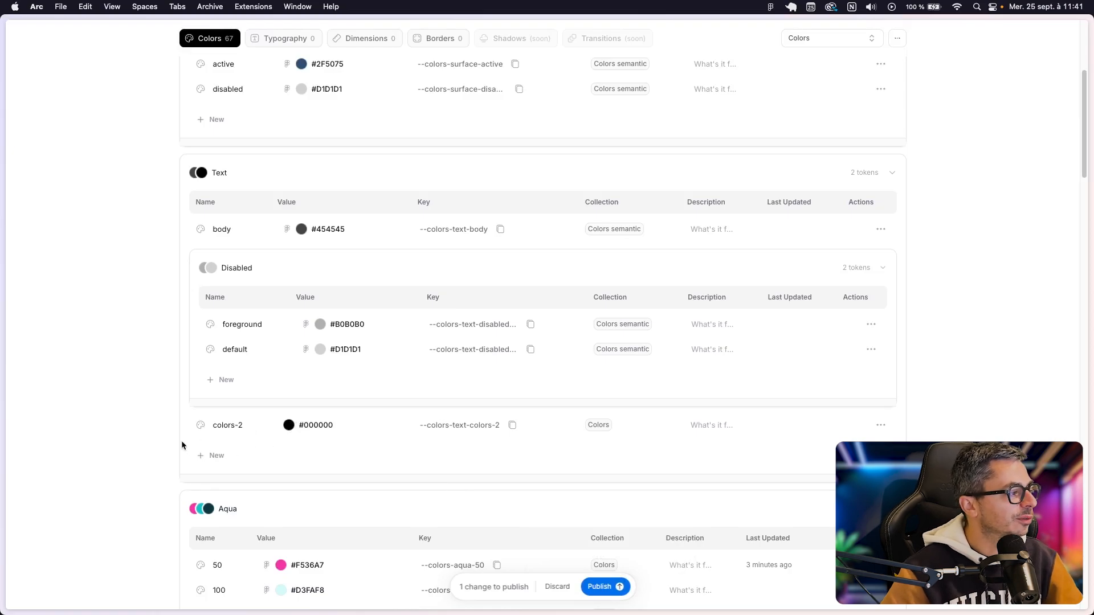
scroll(177, 448, "down", 1)
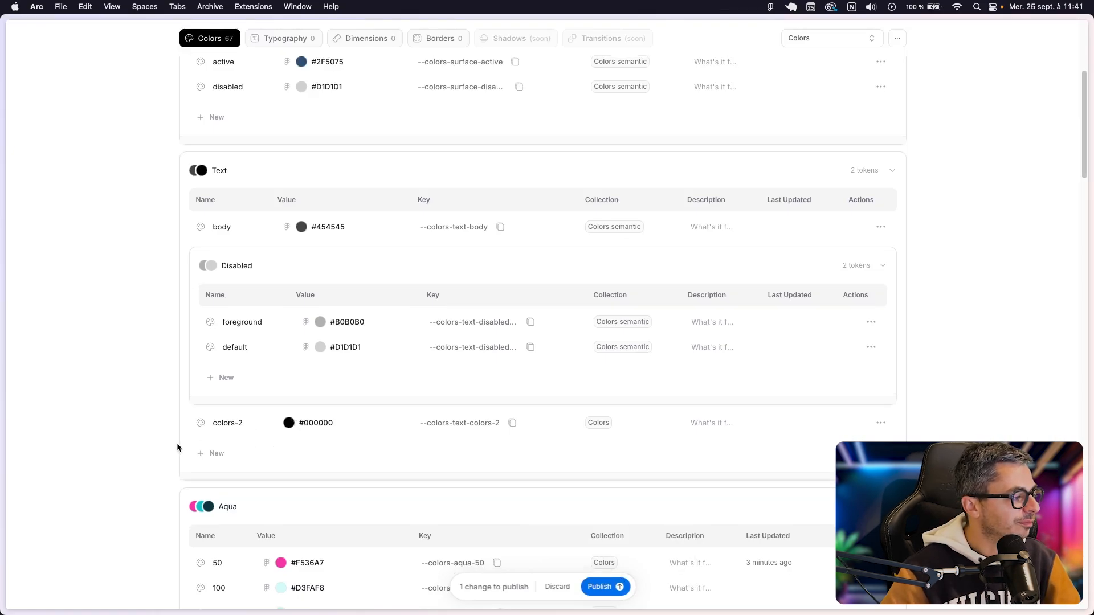
scroll(178, 448, "down", 3)
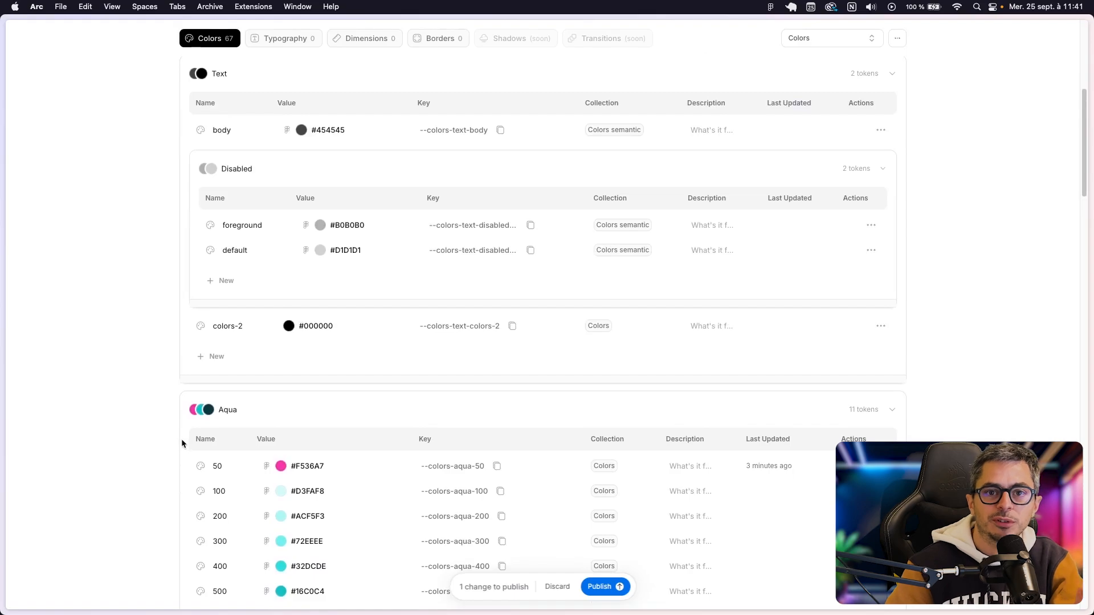